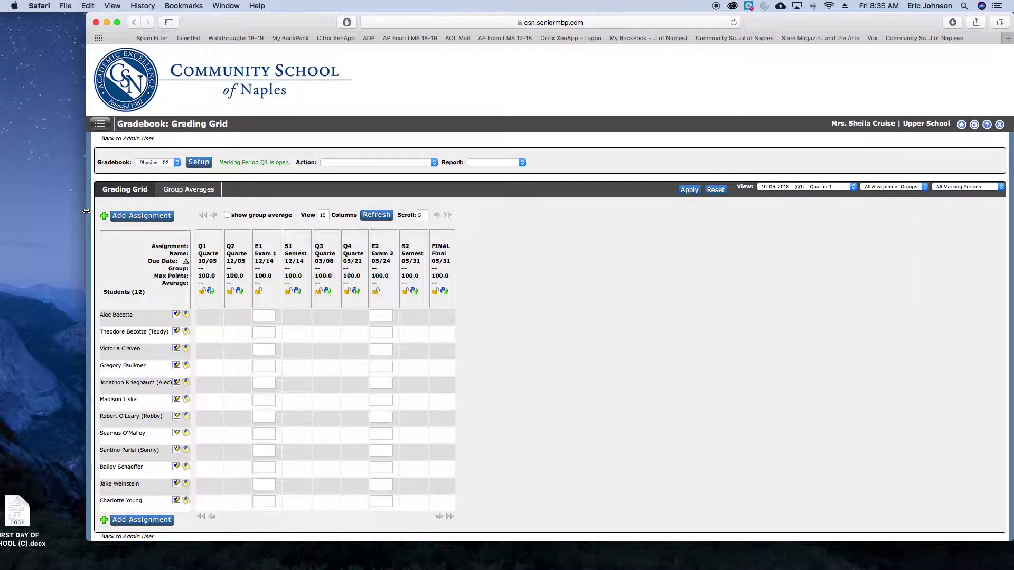
Return to the home page and open the Physics - P2 gradebook from the Daily Gradebook.
drag(86, 215, 38, 213)
drag(178, 23, 155, 23)
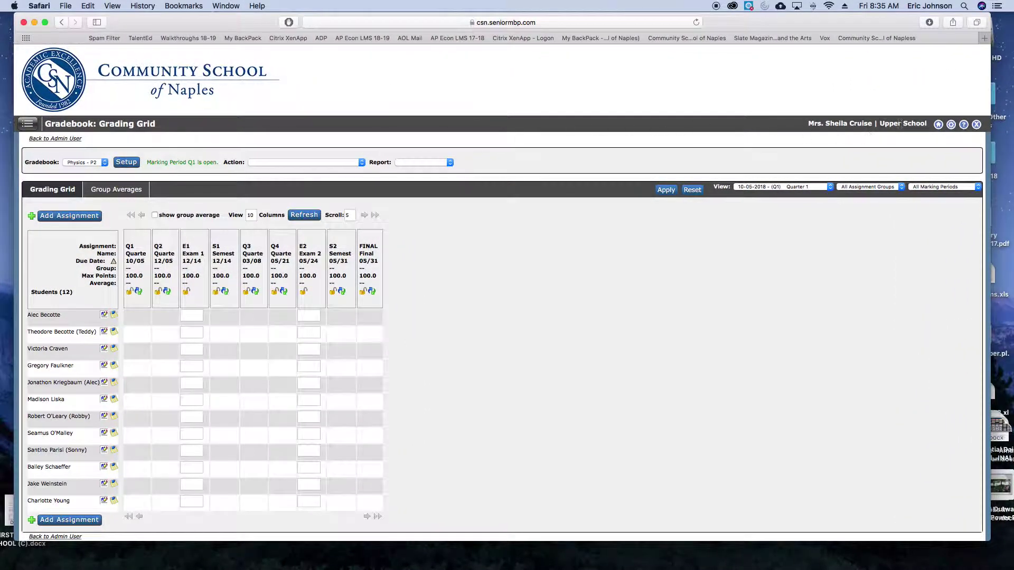
click(939, 124)
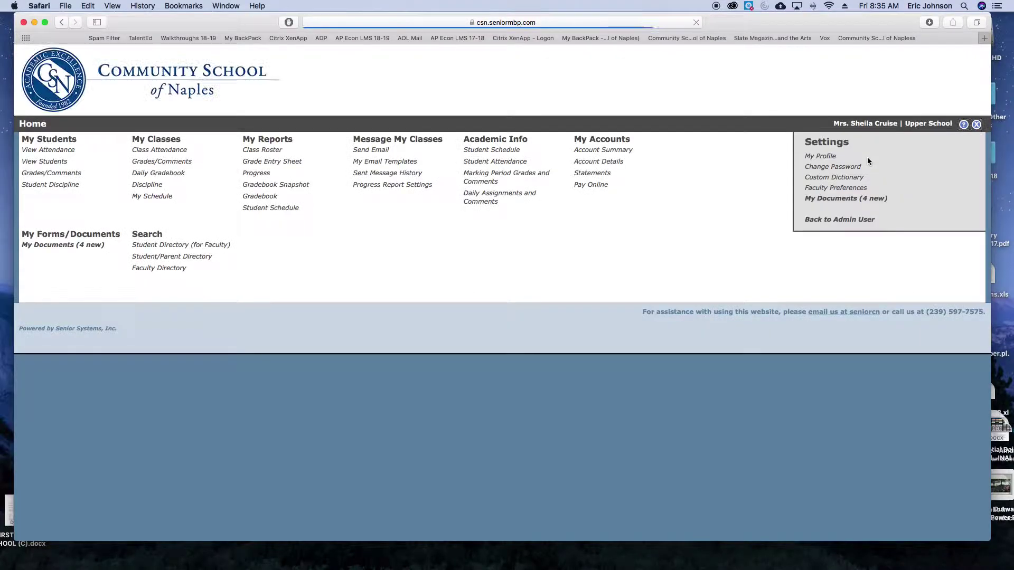
click(153, 173)
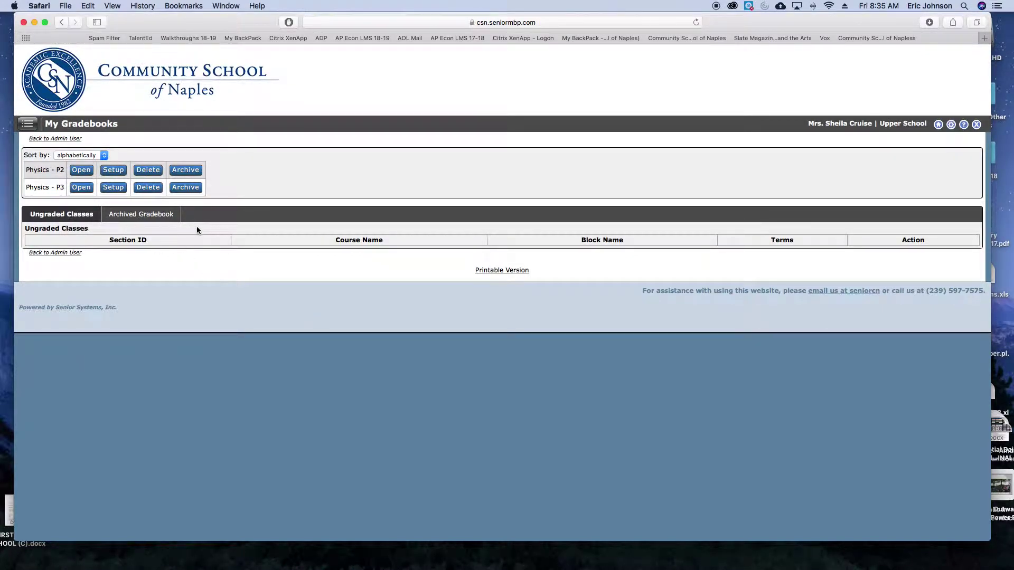
click(81, 171)
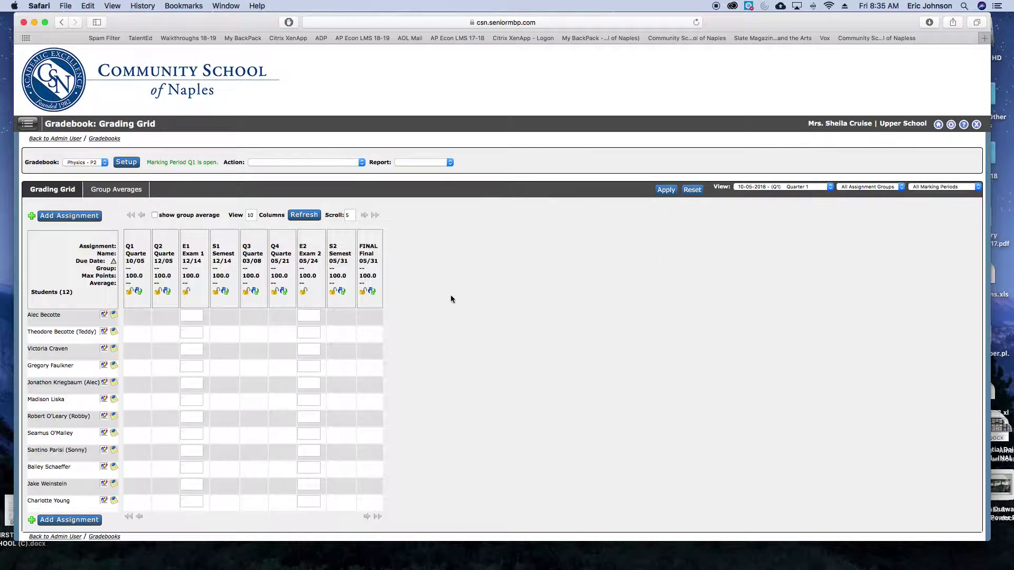
Filter the grading grid to Quarter 1 (Ending 10/05) and restore it to All Marking Periods.
scroll(147, 314, down, 3)
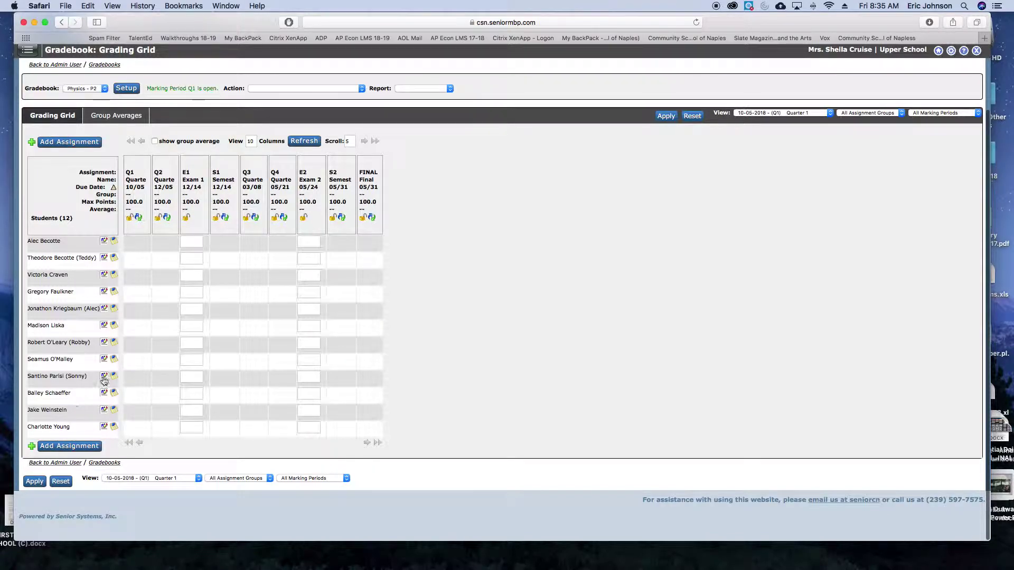
scroll(908, 167, up, 1)
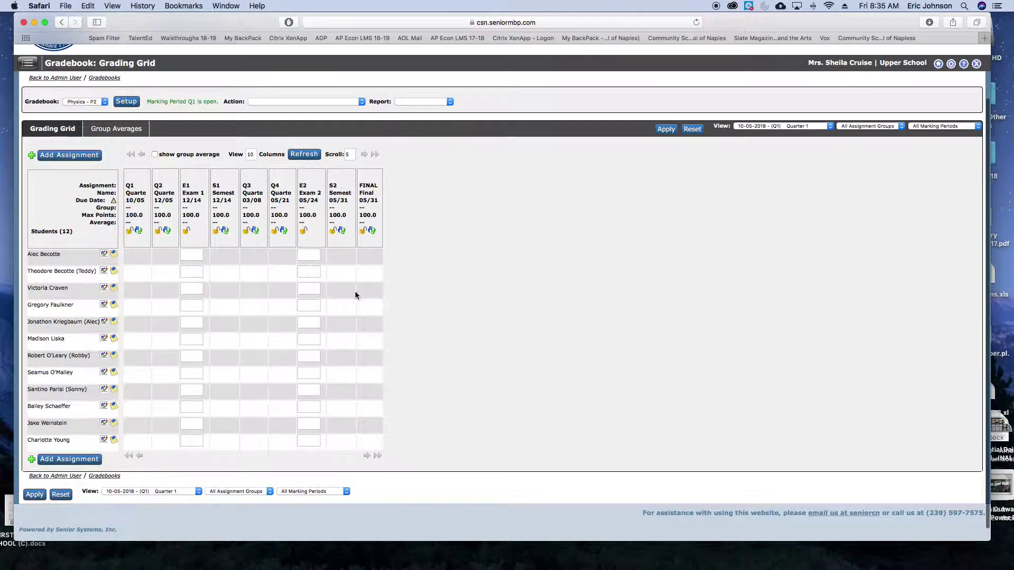
click(954, 127)
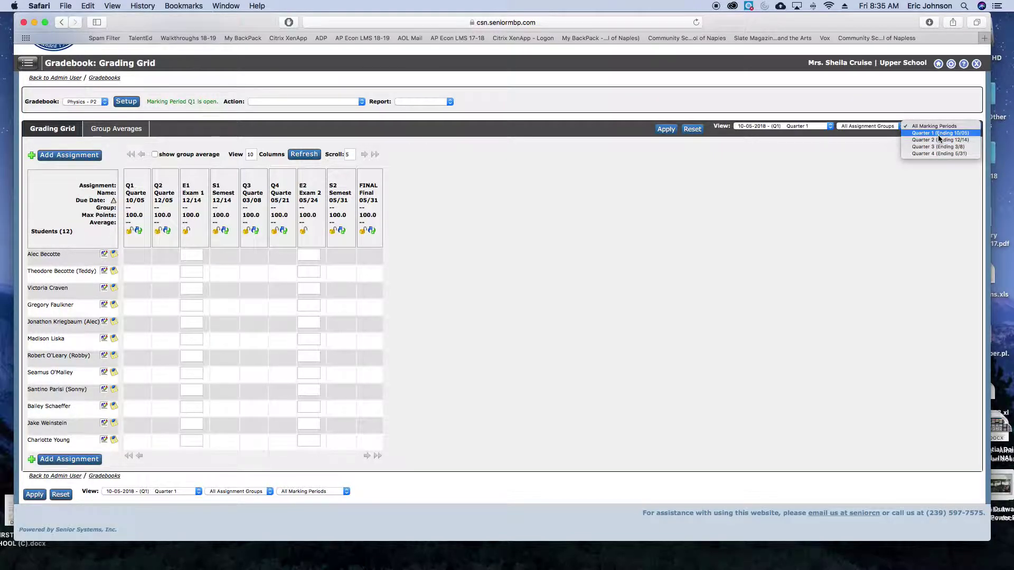
click(939, 137)
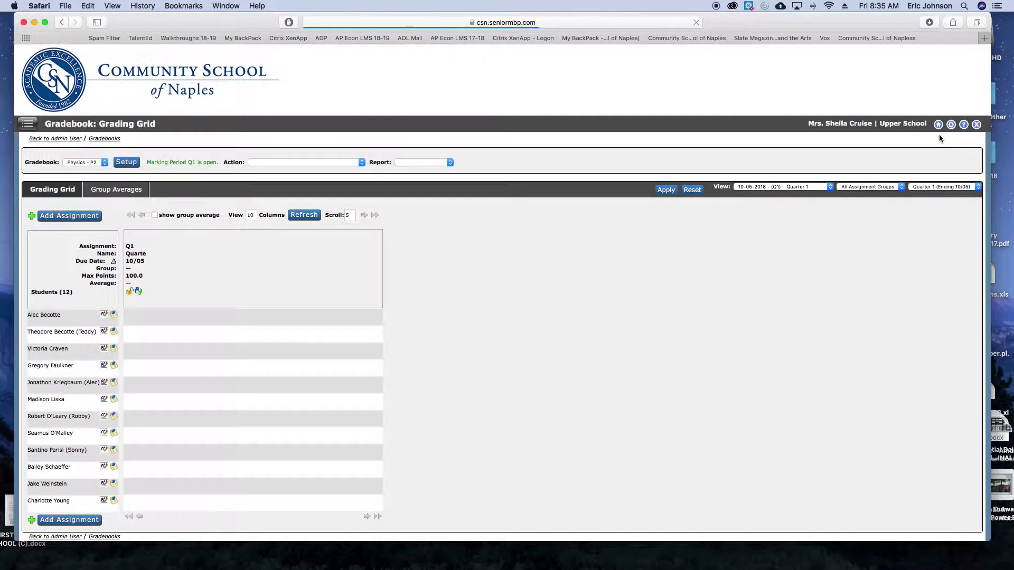
scroll(381, 309, down, 1)
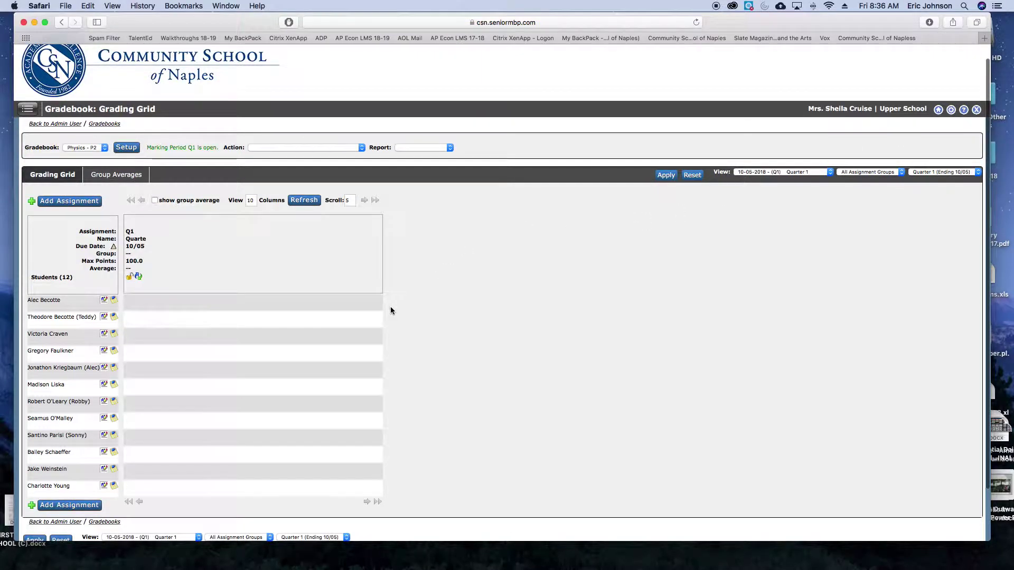
click(951, 172)
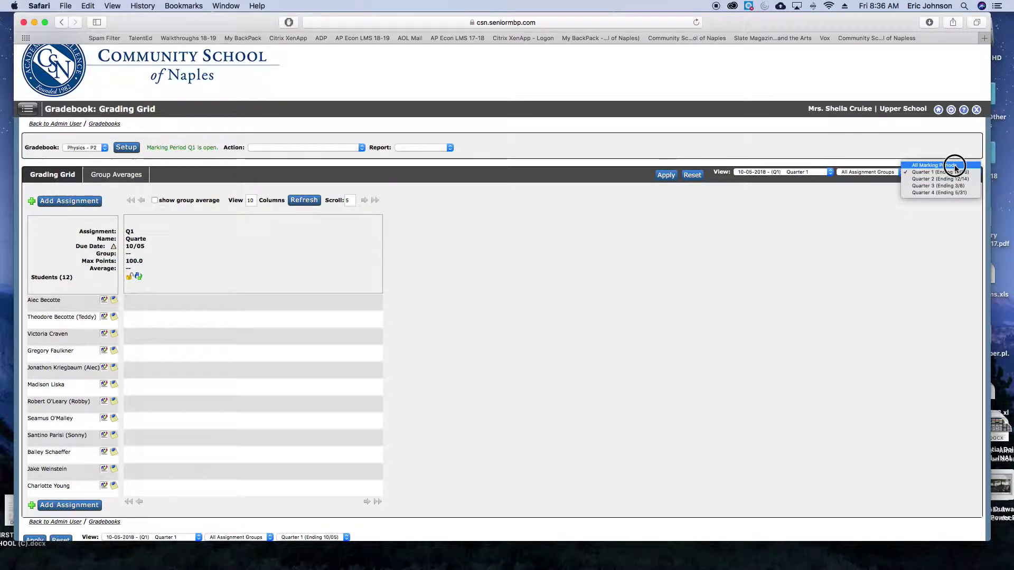
click(955, 166)
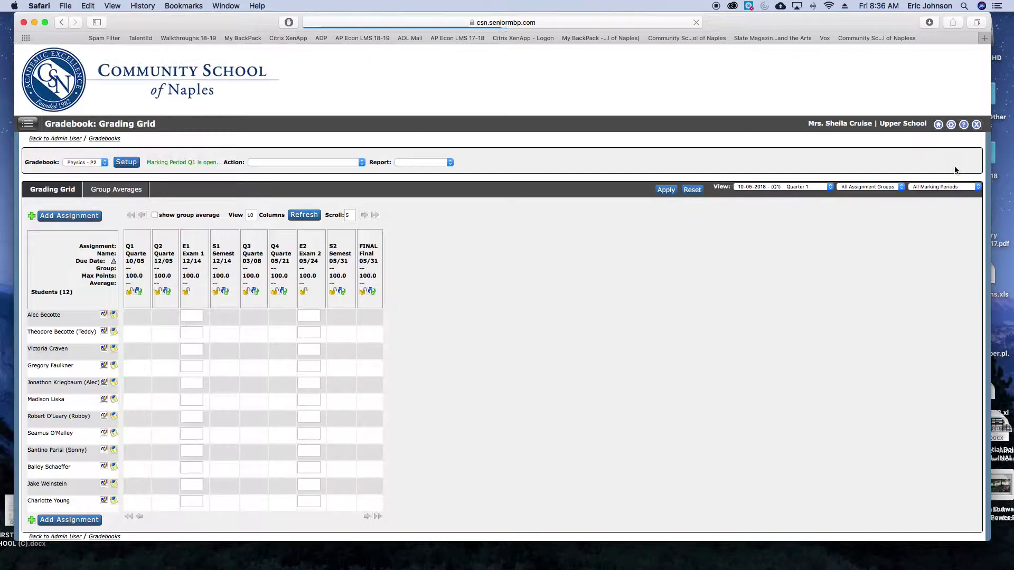
Review the available assignment groups and the list of assignments that the grading grid view can start from.
click(879, 187)
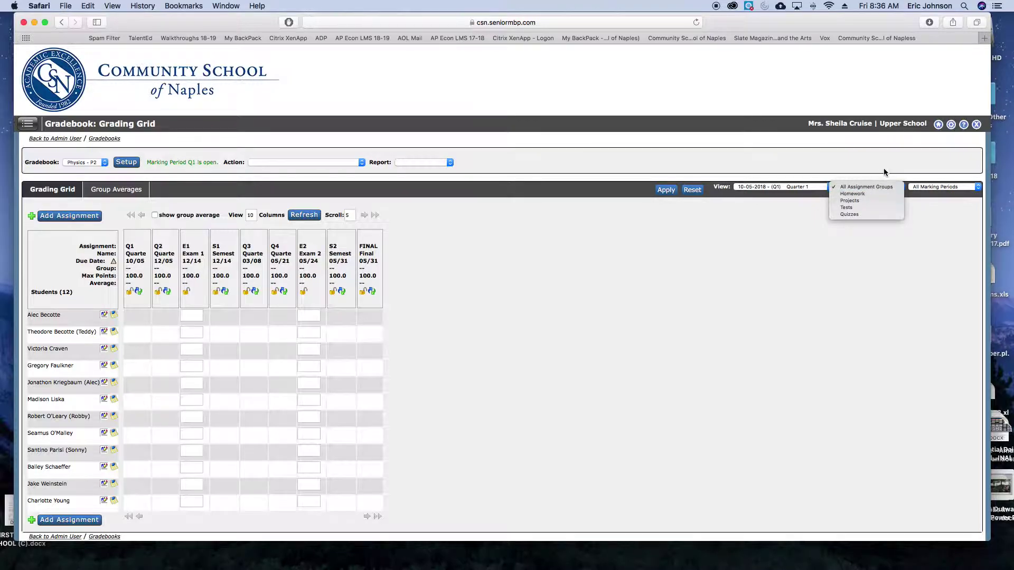
click(842, 159)
click(822, 187)
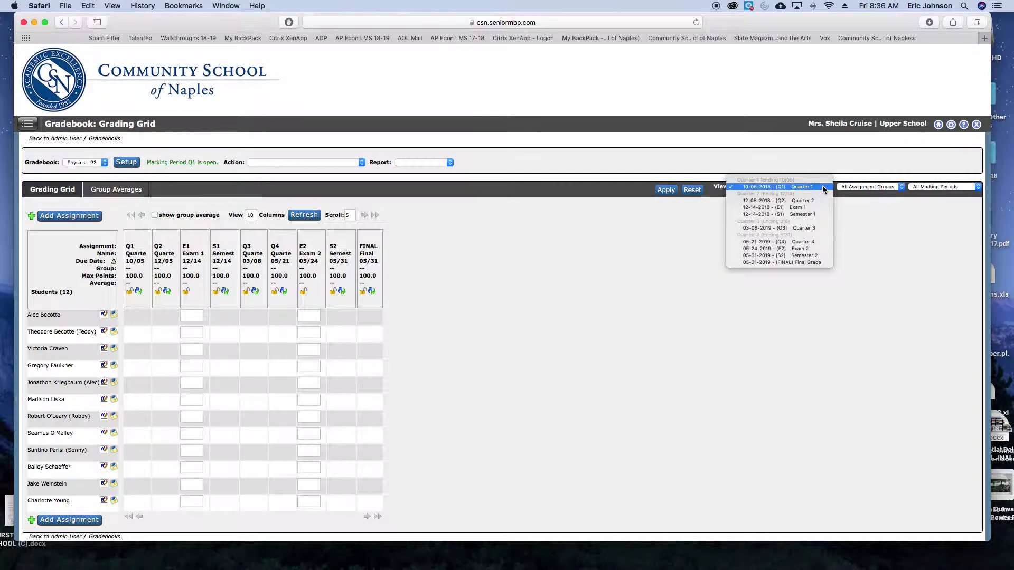
click(823, 187)
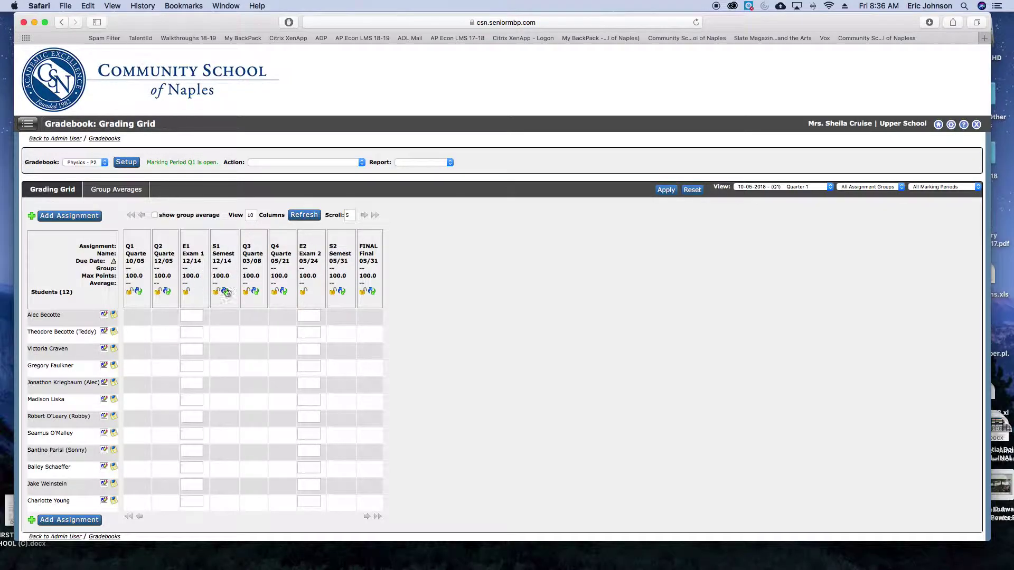
Try displaying 20 columns in the grading grid.
click(252, 215)
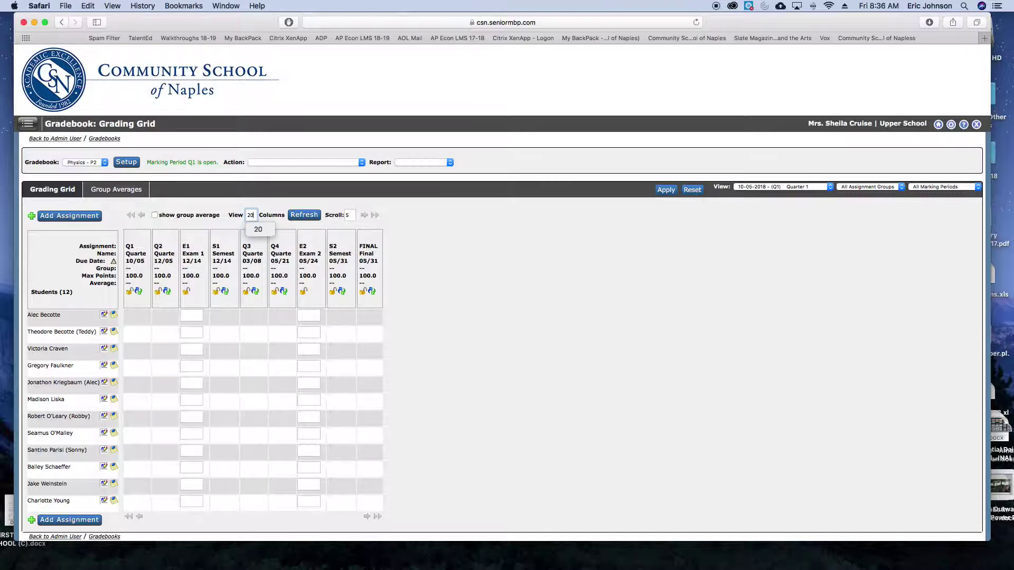
key(Return)
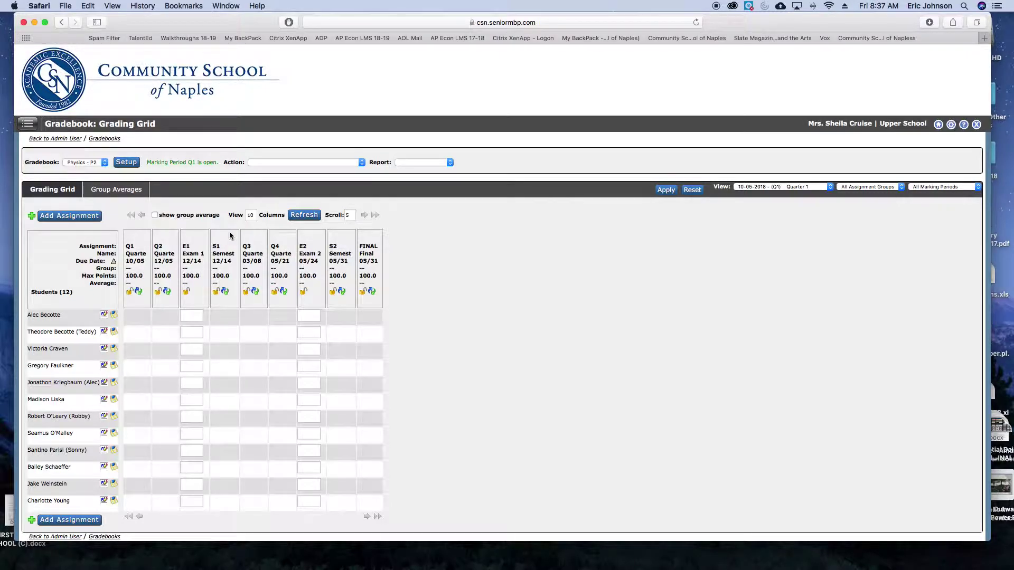
Start a new Physics - P2 assignment named "Unit 1 Test" with the abbreviation "U1 Test".
click(87, 220)
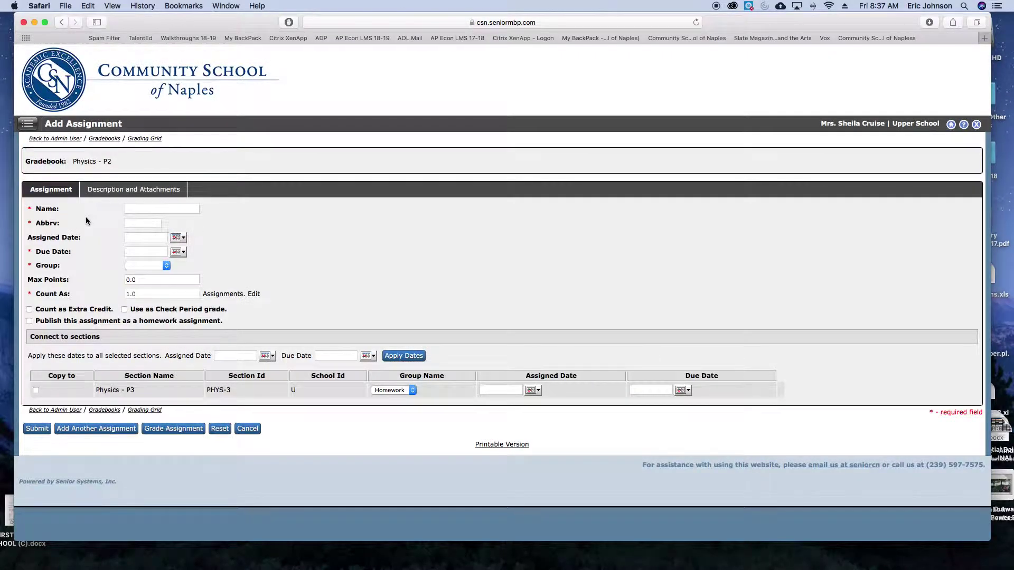
click(136, 210)
text(Unit 1 Test)
key(Tab)
text(U1 Tes)
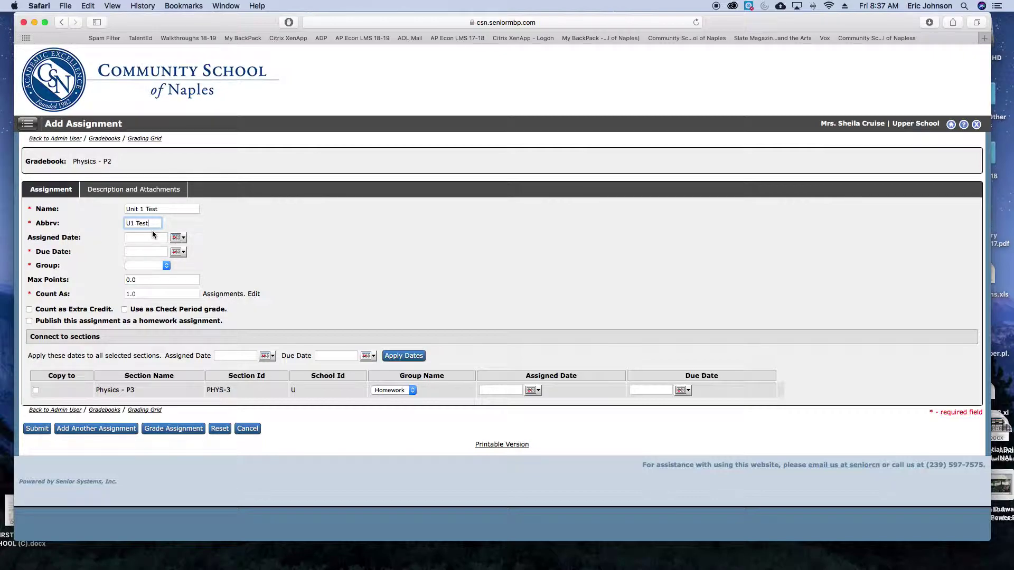
Set the assignment's assigned date to 08-16-2018 and its due date to 08-31-2018.
click(178, 237)
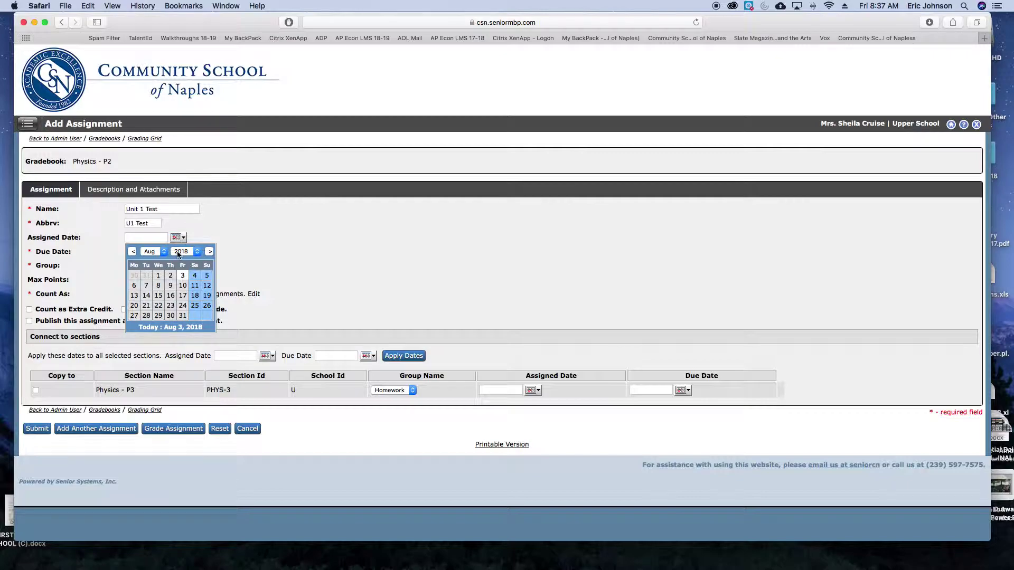
click(170, 296)
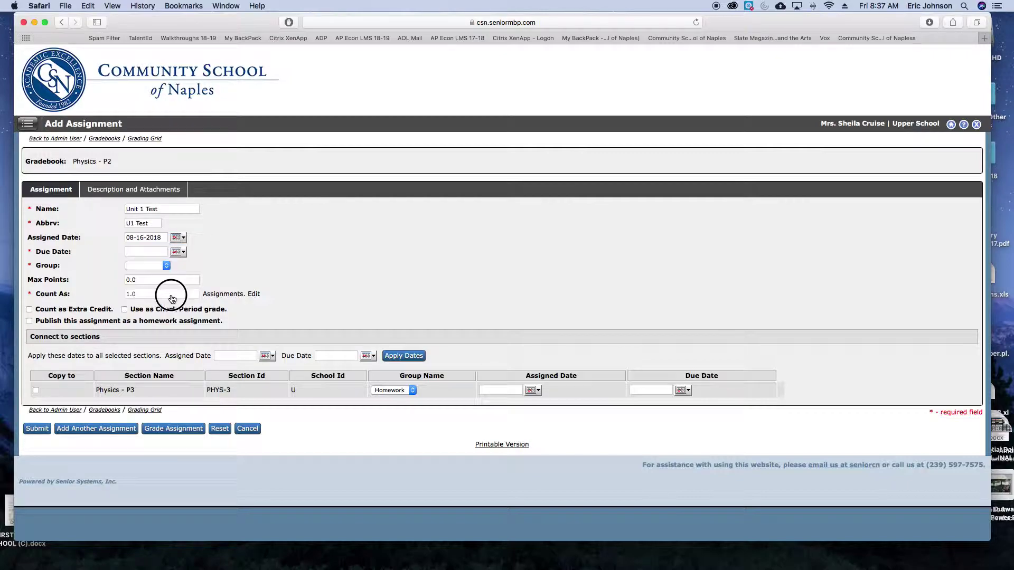
click(178, 253)
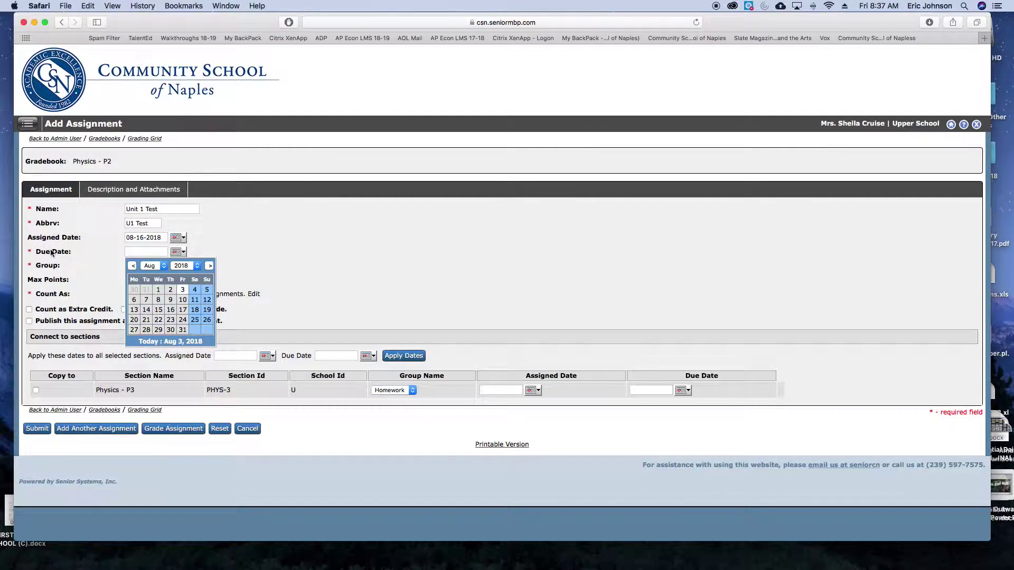
click(183, 330)
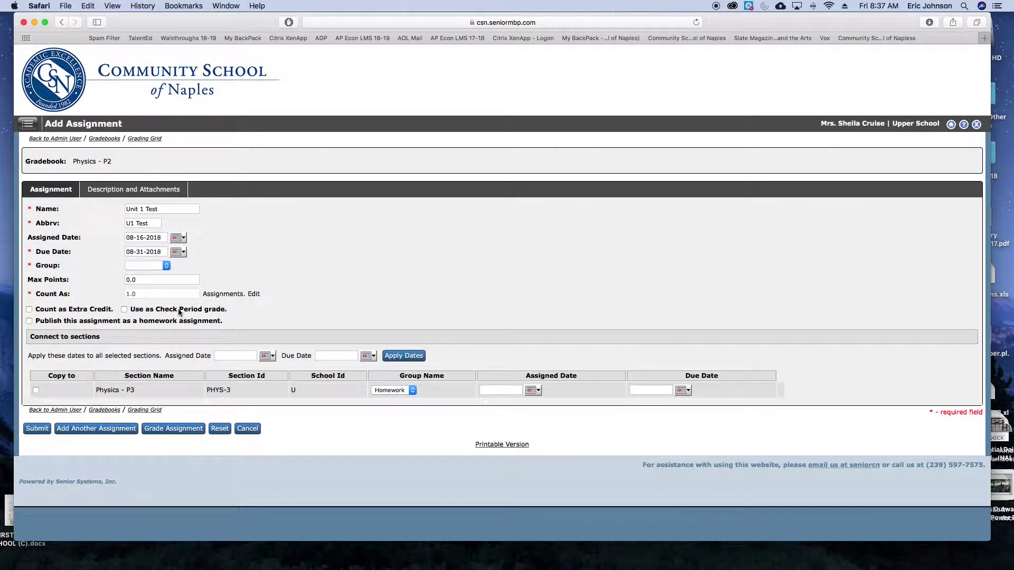
Assign Unit 1 Test to the Tests group and leave its Count As weight at 1.0.
click(155, 266)
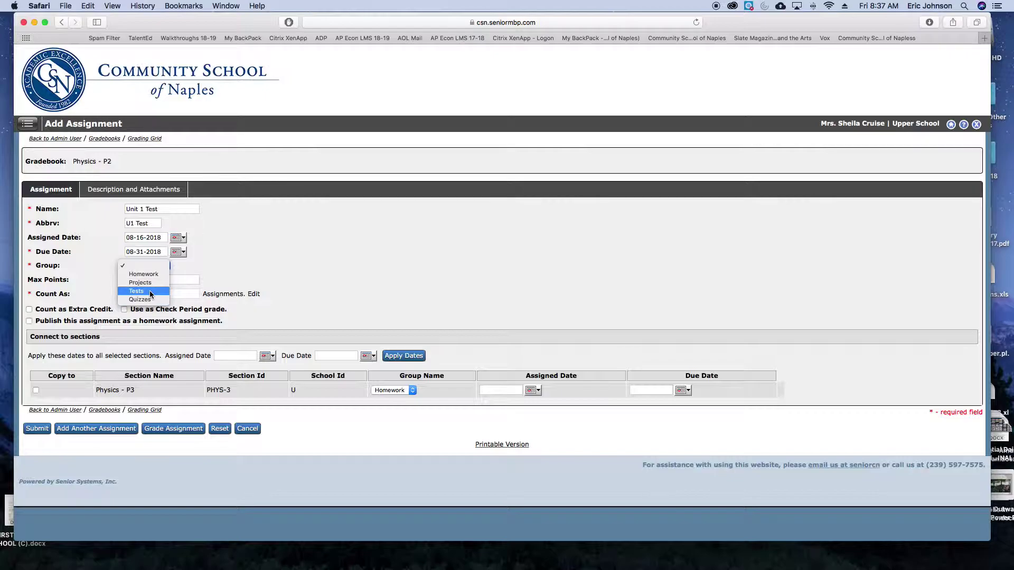
click(150, 290)
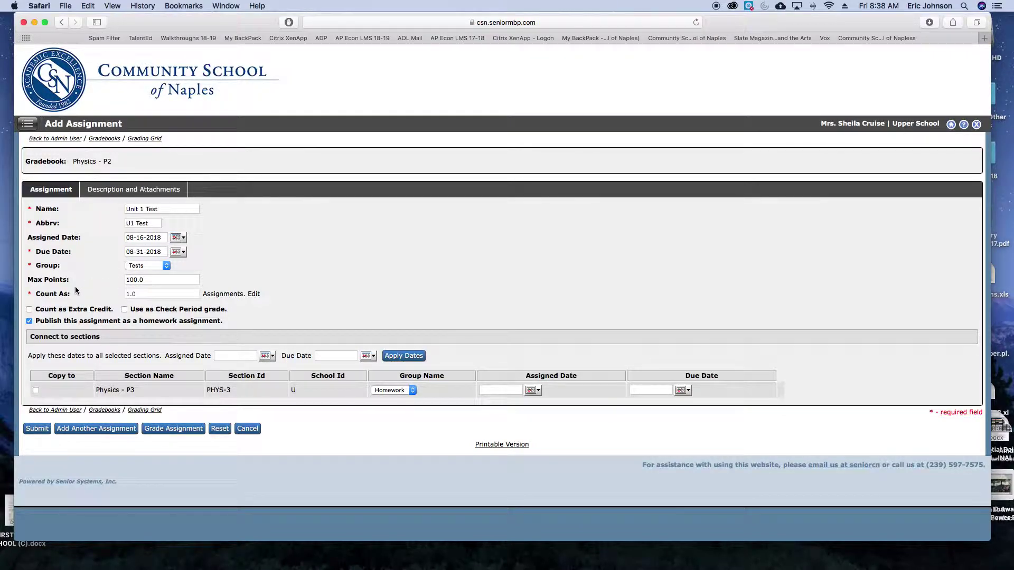
click(138, 294)
double_click(143, 294)
click(169, 296)
Copy the assignment to the Physics - P3 section under the Tests group.
click(36, 392)
click(394, 390)
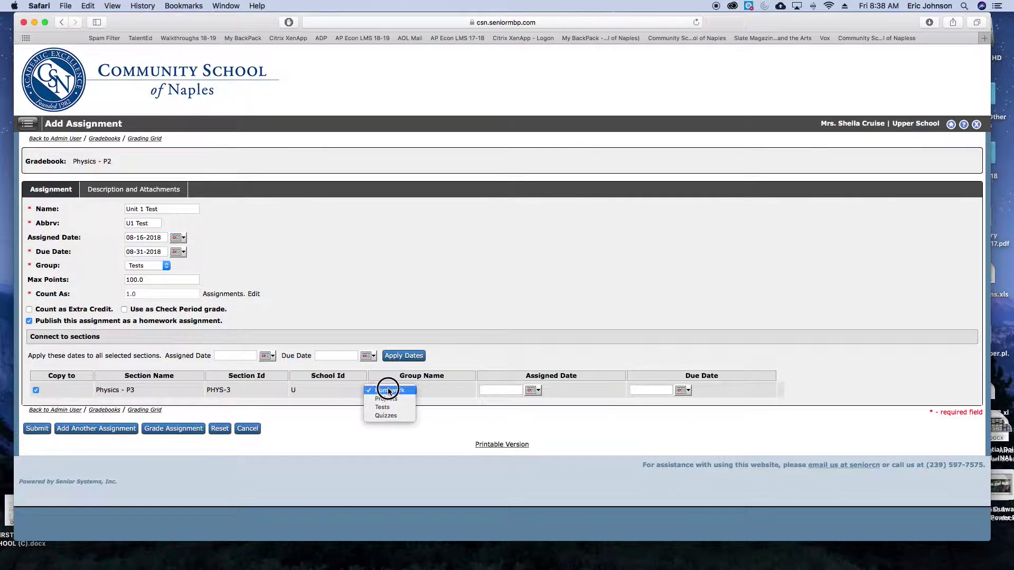
click(393, 410)
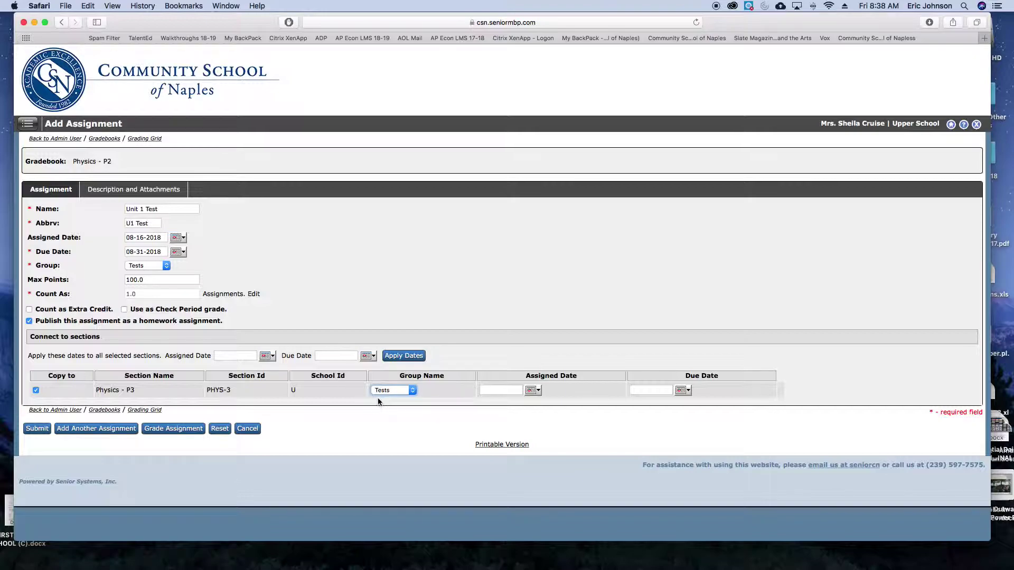
Set the Physics - P3 copy's assigned date to 08-16-2018 and due date to 08-29-2018, and submit the assignment.
click(533, 392)
click(525, 448)
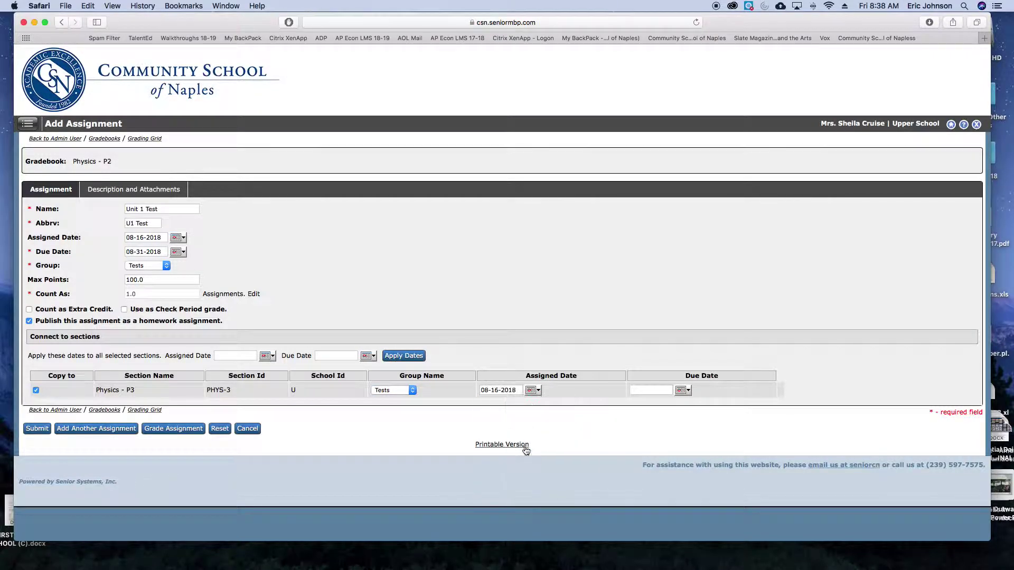
click(683, 391)
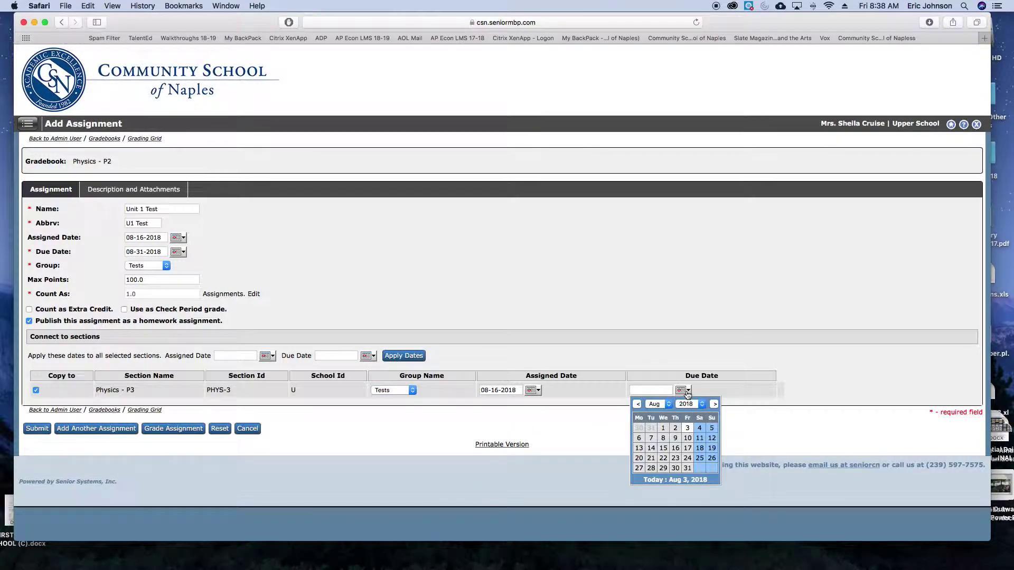
click(687, 468)
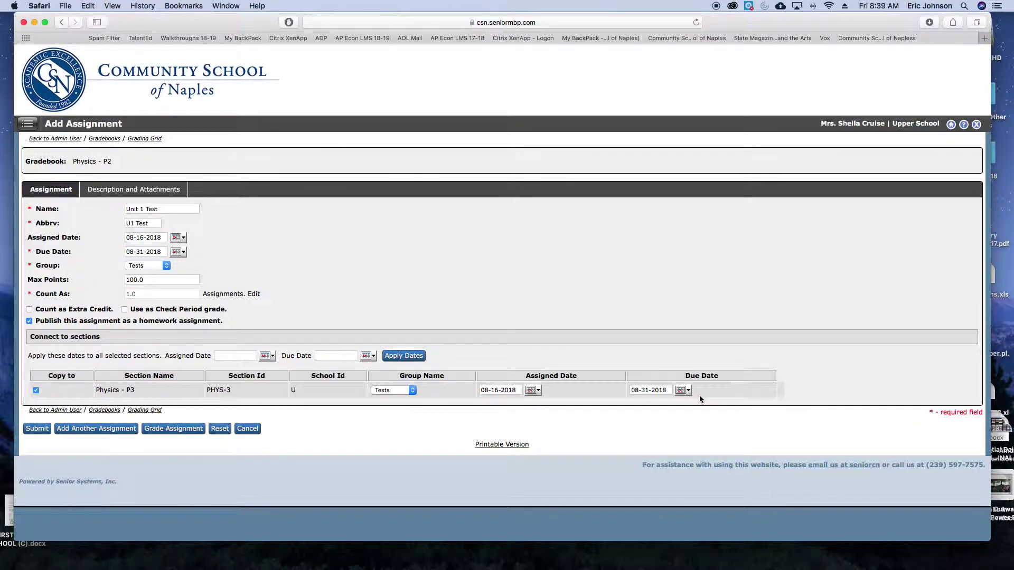
click(682, 391)
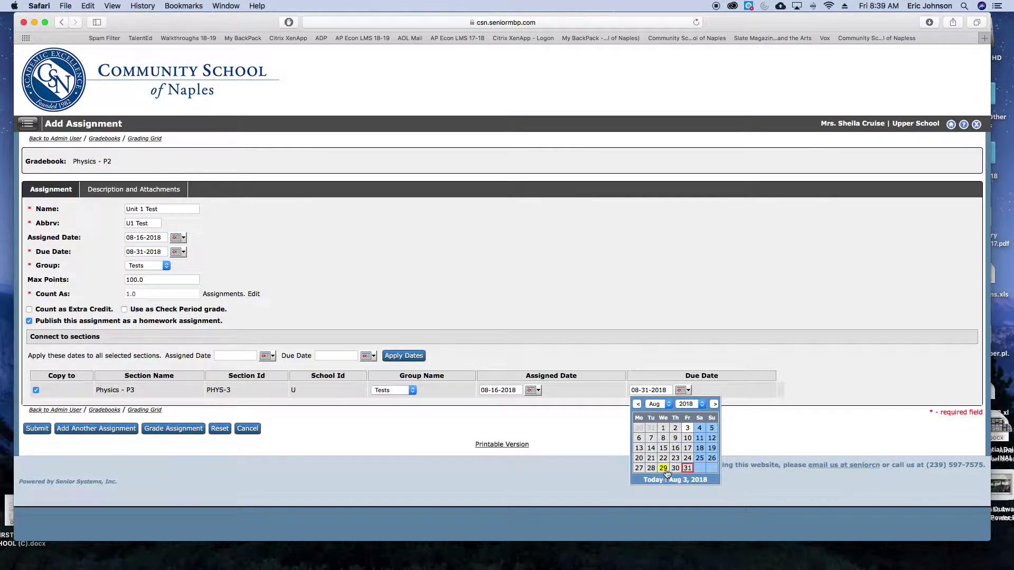
click(664, 468)
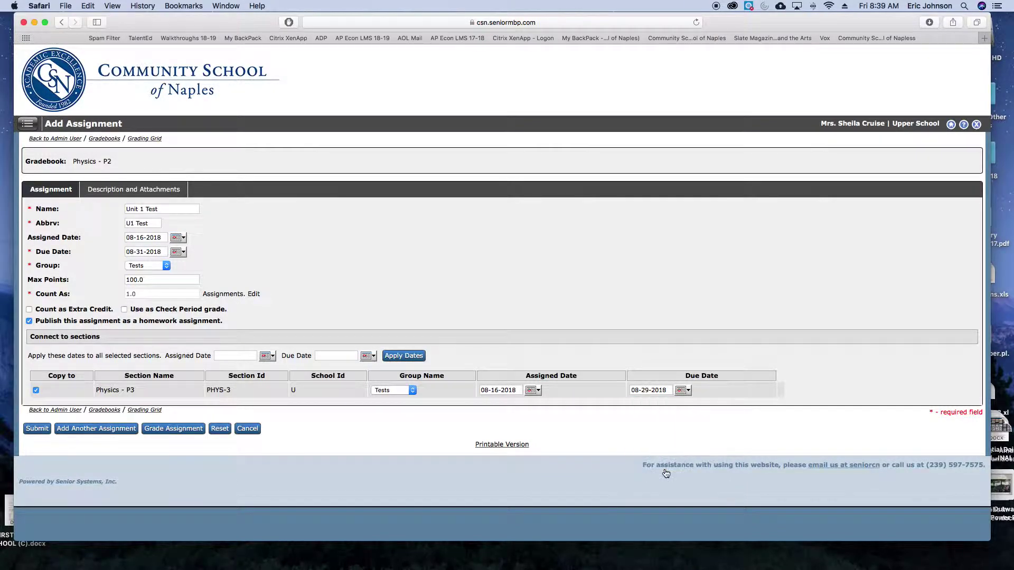
click(30, 433)
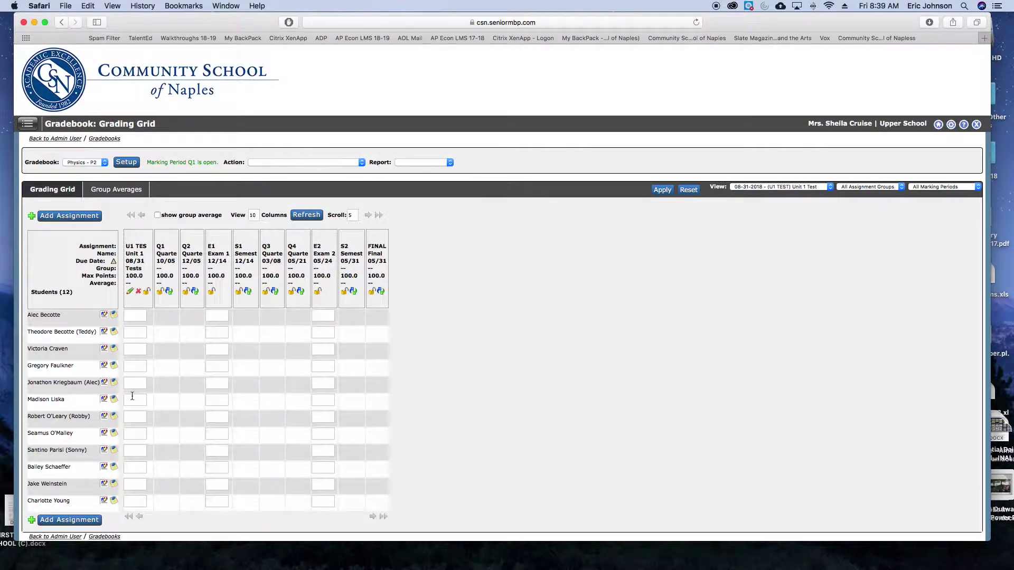
Enter Unit 1 Test scores of 80, 90, 70 and 100 for the first four students in the grading grid.
click(133, 316)
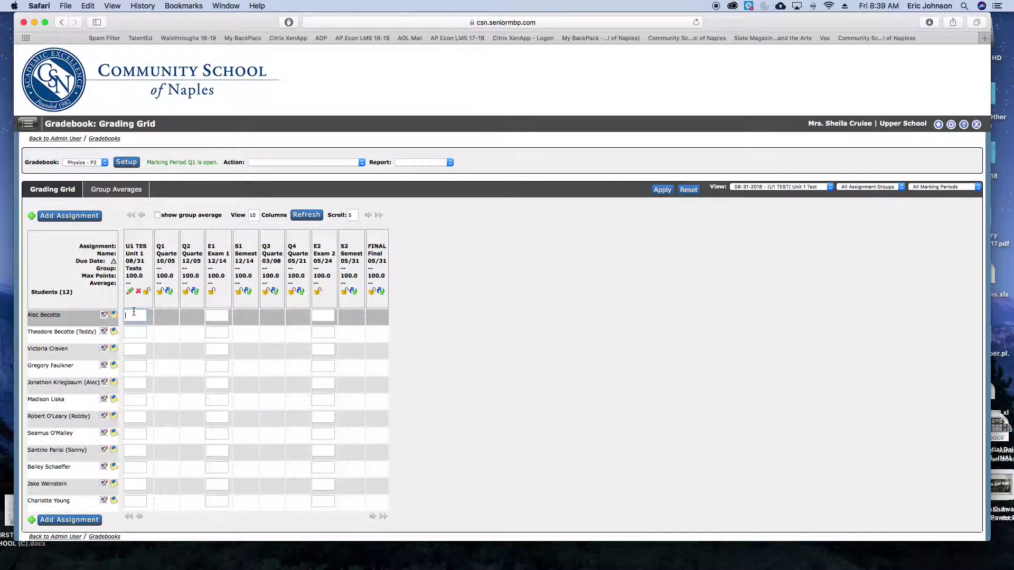
text(80)
click(135, 332)
text(90)
key(Return)
text(70)
key(Return)
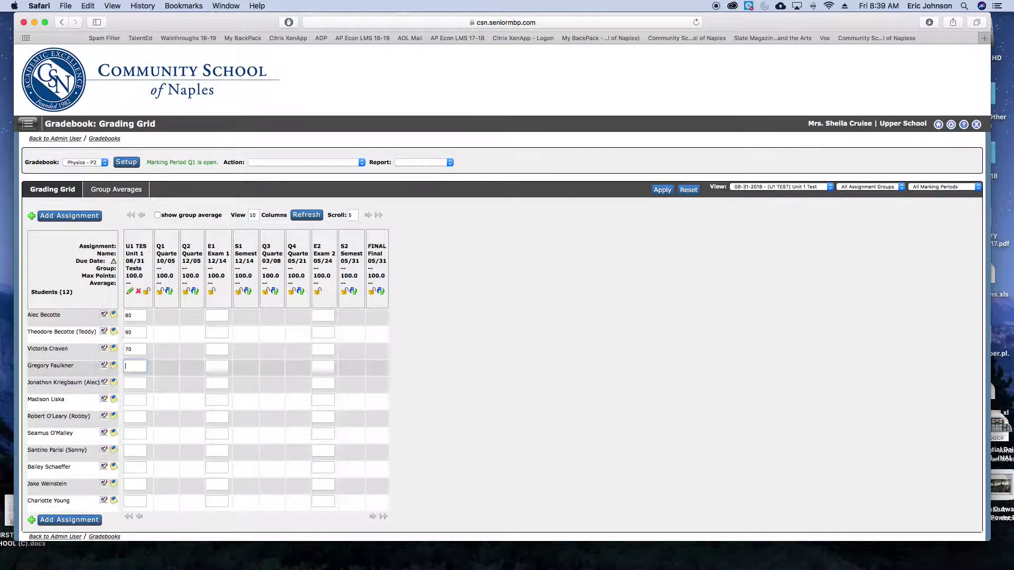
text(100)
key(Return)
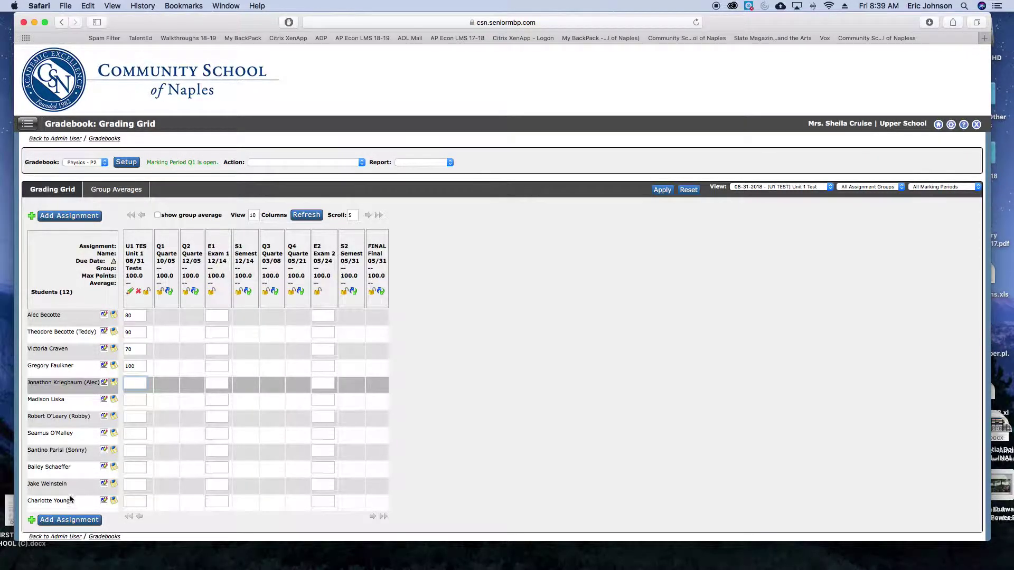
Apply the entered Unit 1 Test scores to the Physics - P2 grading grid.
scroll(72, 502, down, 2)
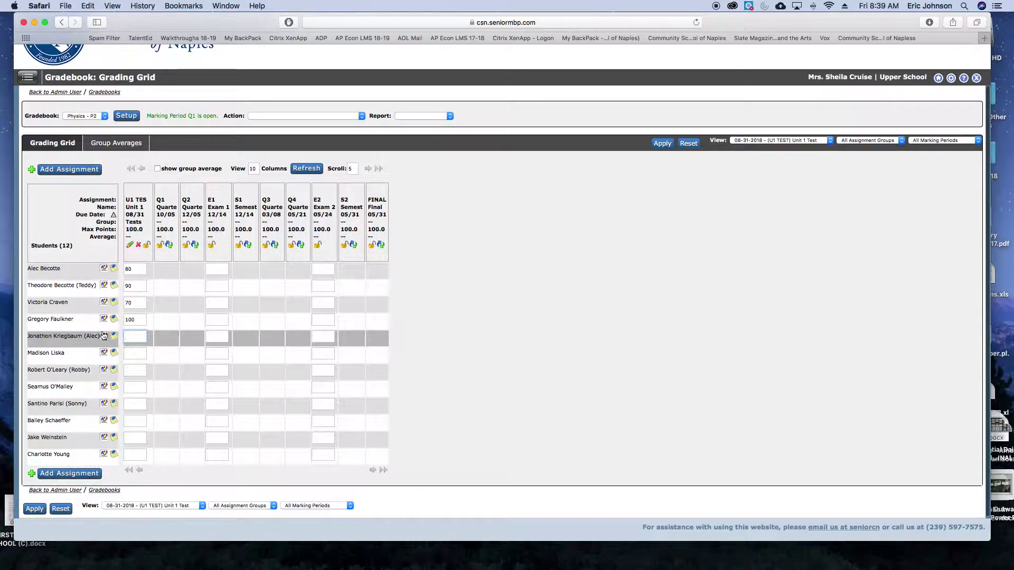
scroll(63, 502, down, 1)
click(35, 483)
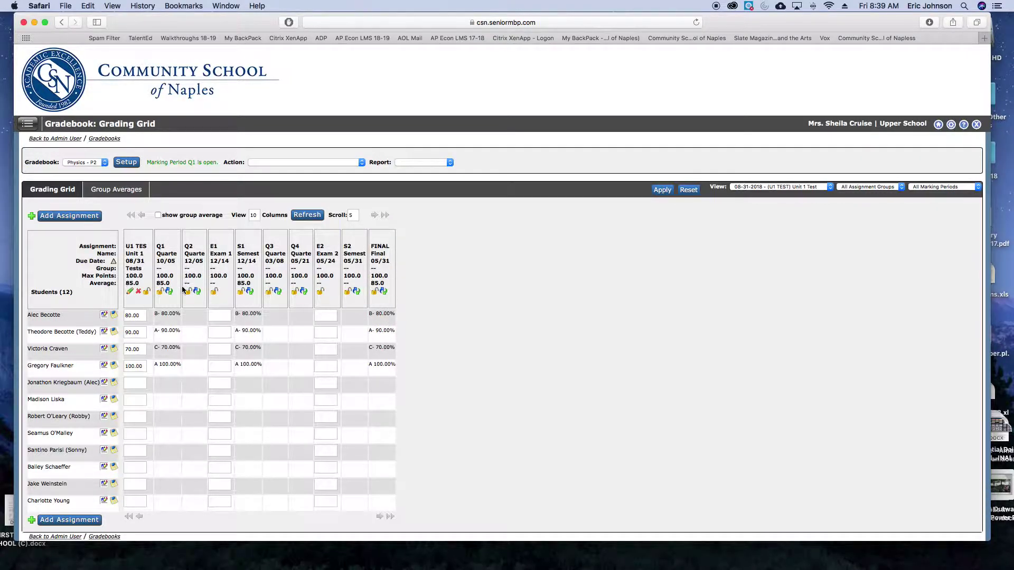
Check the copied Unit 1 Test in the Physics - P3 gradebook, and return to Physics - P2 to inspect the test's average.
click(86, 162)
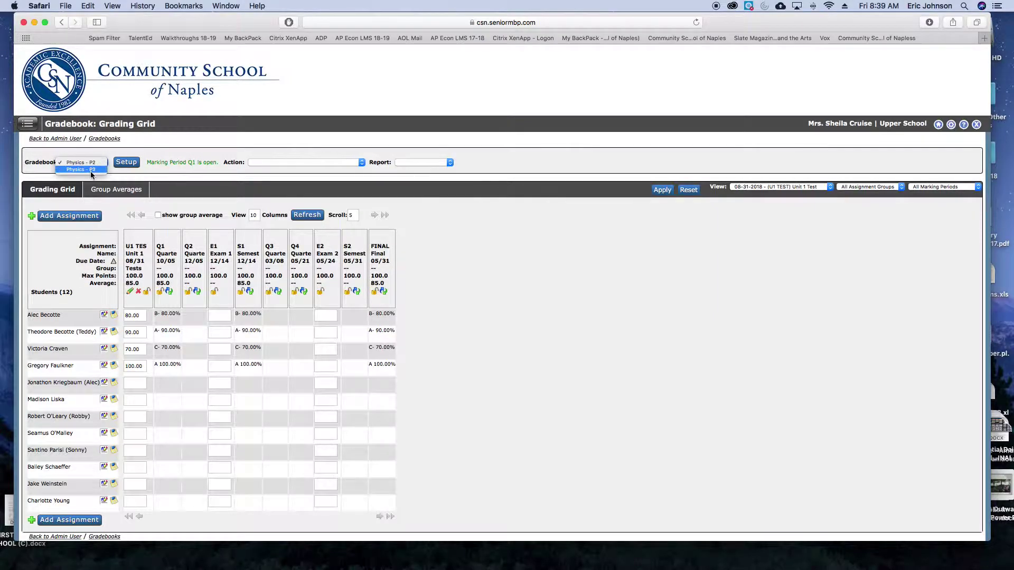
click(91, 169)
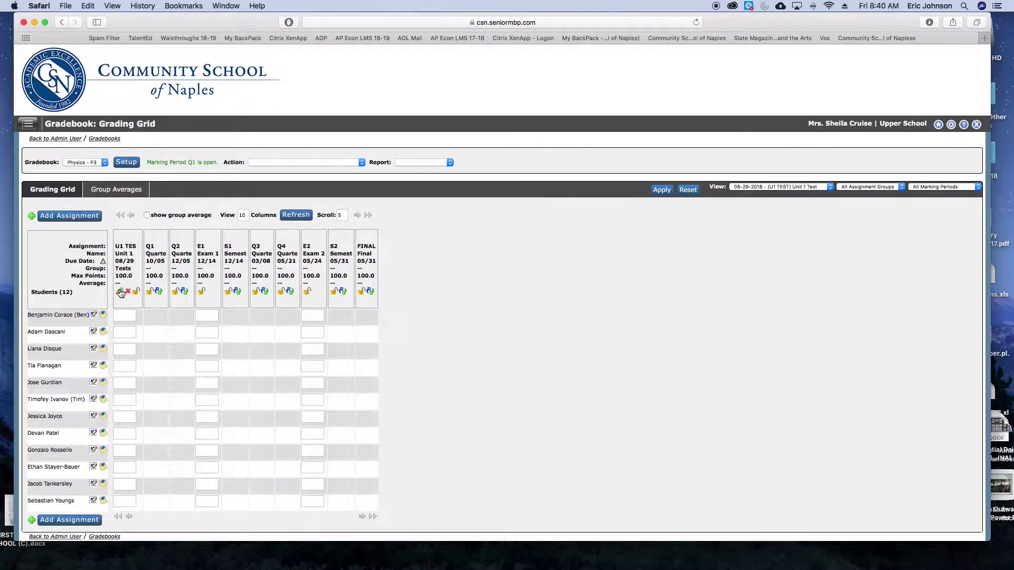
click(88, 162)
click(97, 155)
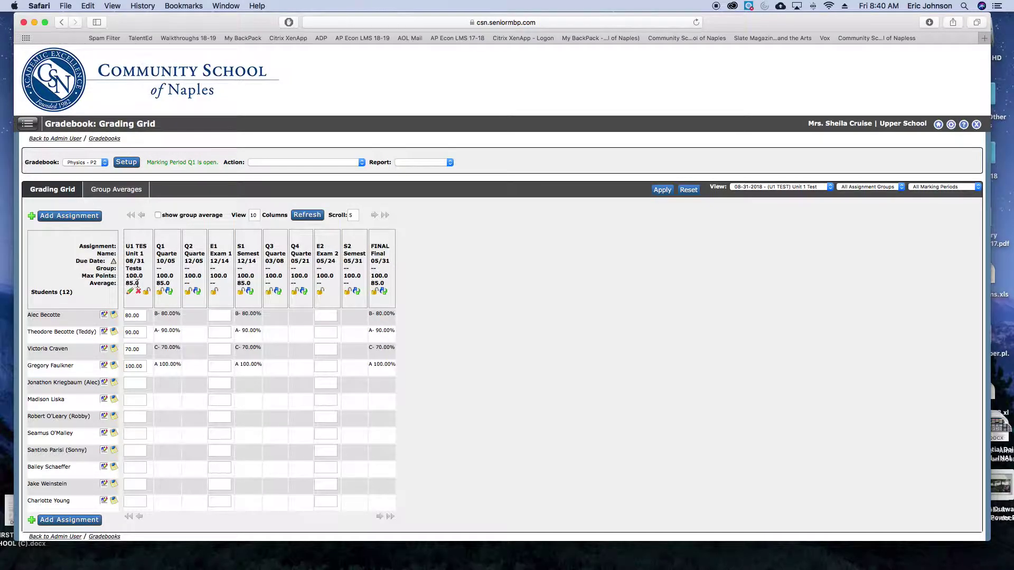
drag(146, 286, 126, 283)
click(138, 272)
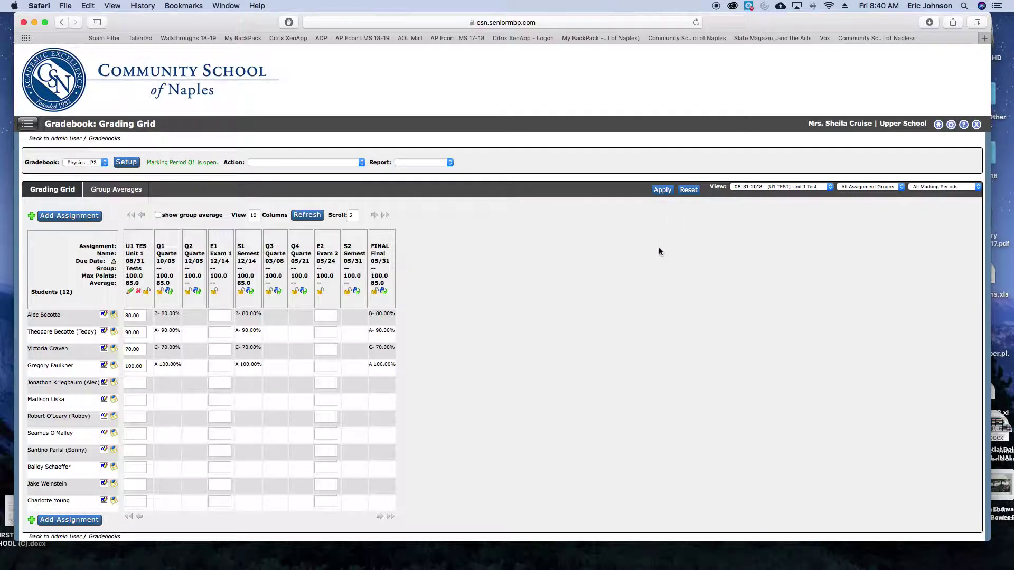
Enable student portraits in attendance in the preferences, keeping Upper School as current school and transferred and withdrawn students hidden.
click(952, 125)
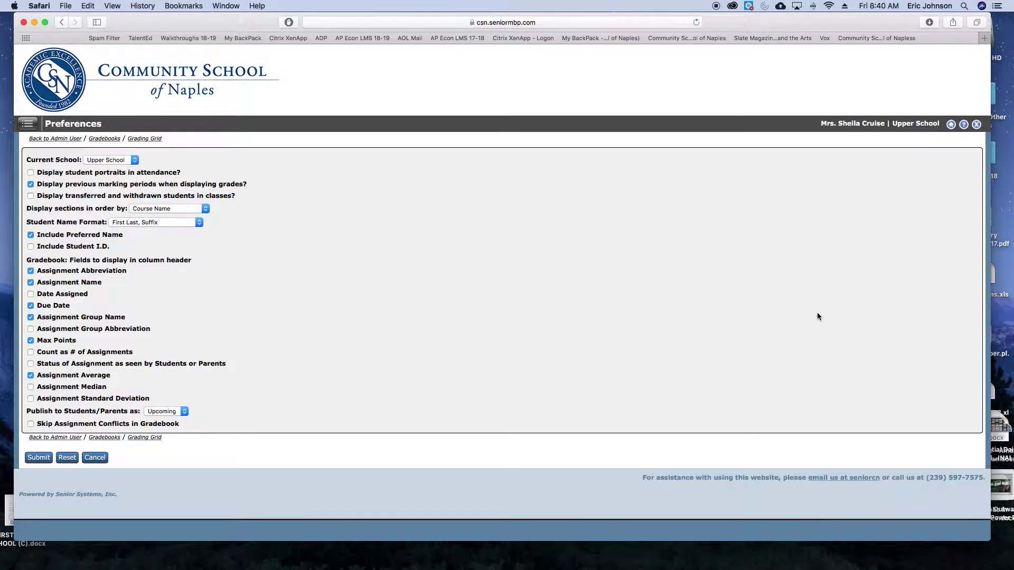
click(124, 160)
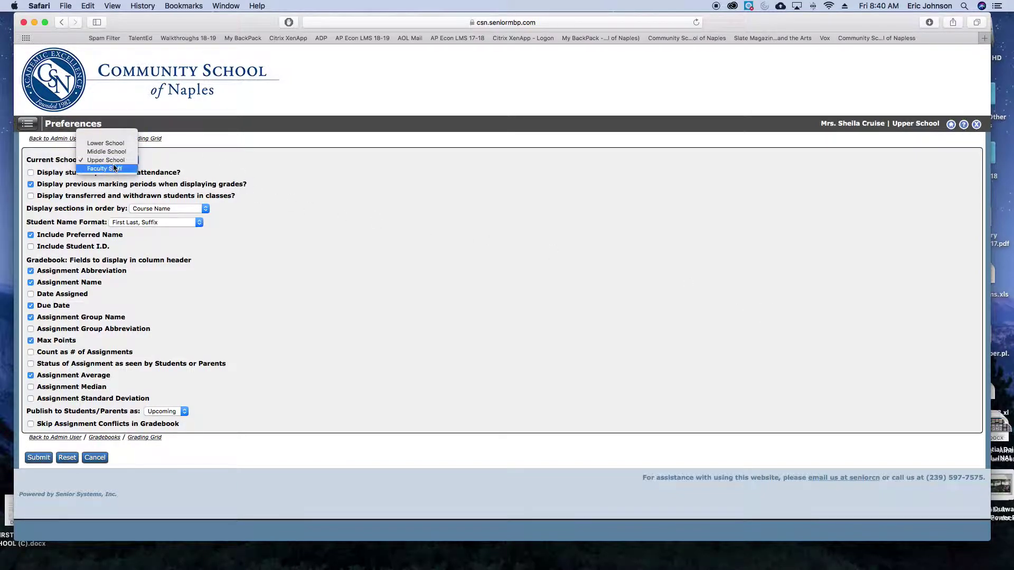
click(109, 160)
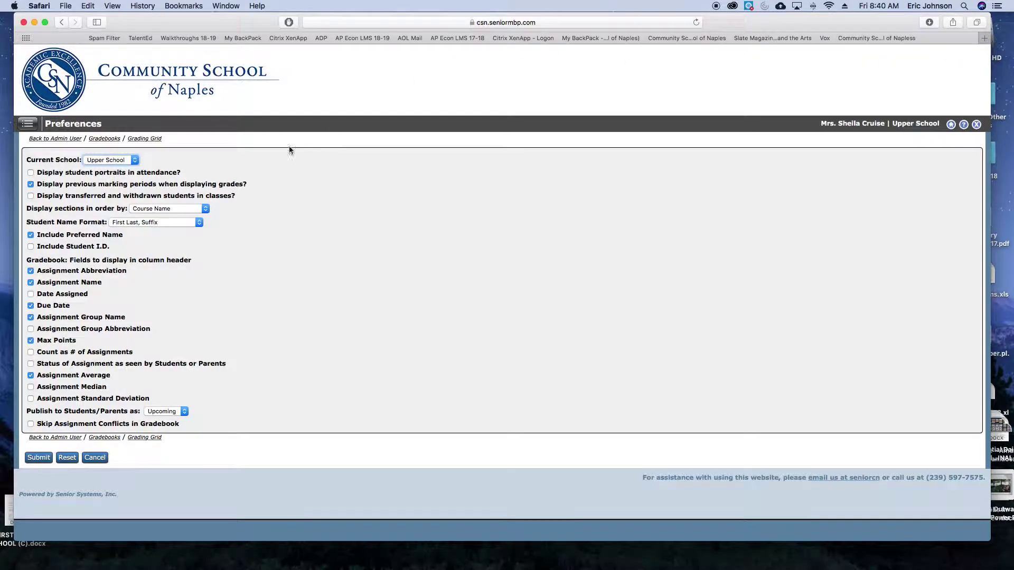
click(139, 174)
click(31, 196)
click(31, 196)
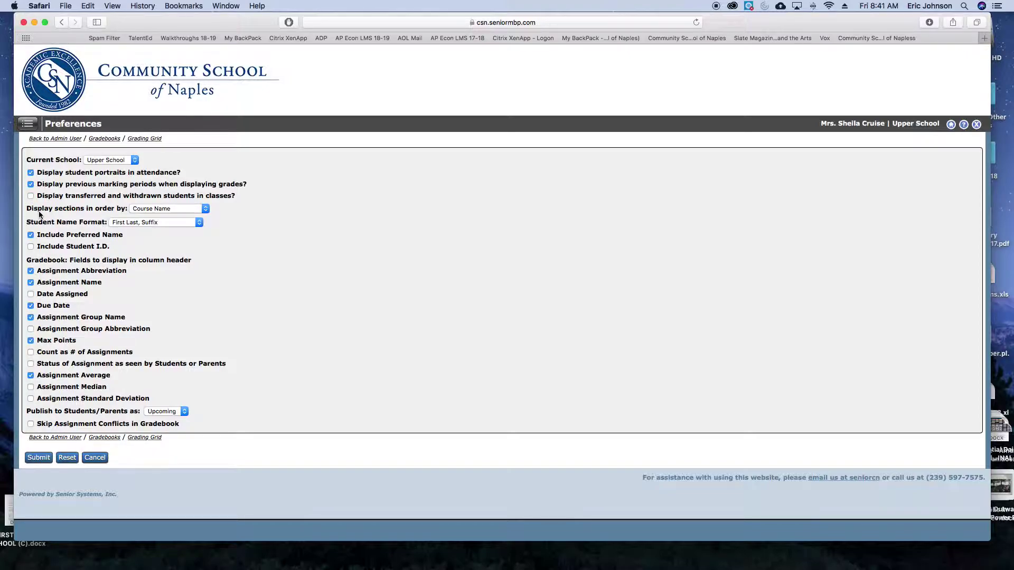
Review the section order and student name format options, keeping Course Name and First Last, Suffix.
click(189, 210)
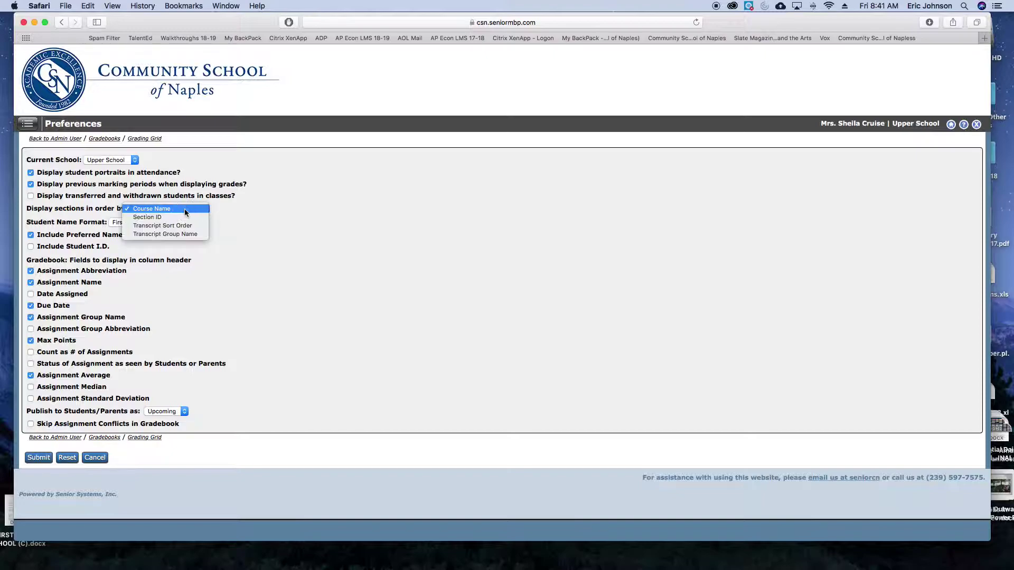
click(185, 209)
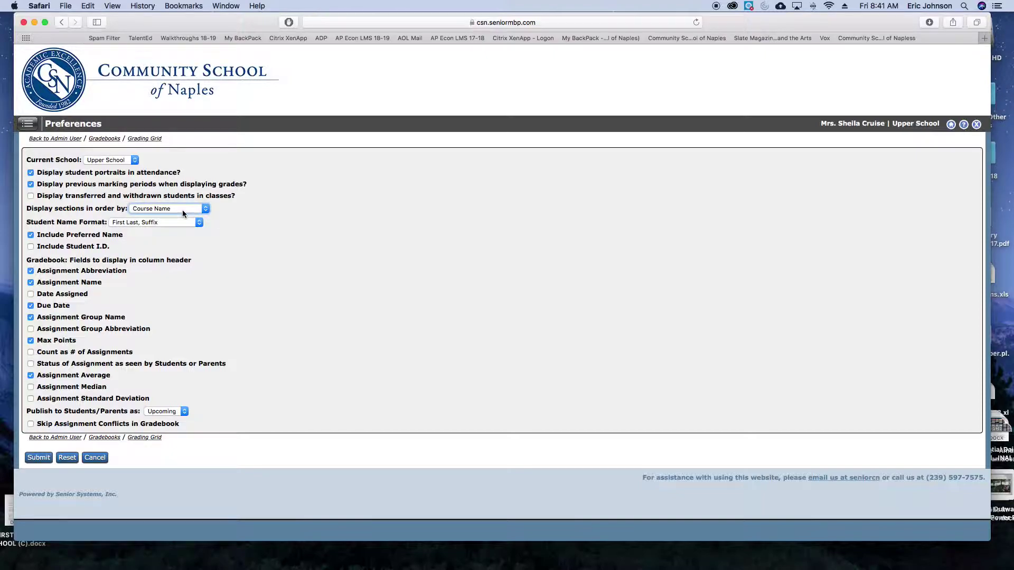
click(182, 199)
click(184, 205)
click(269, 195)
click(100, 196)
click(137, 222)
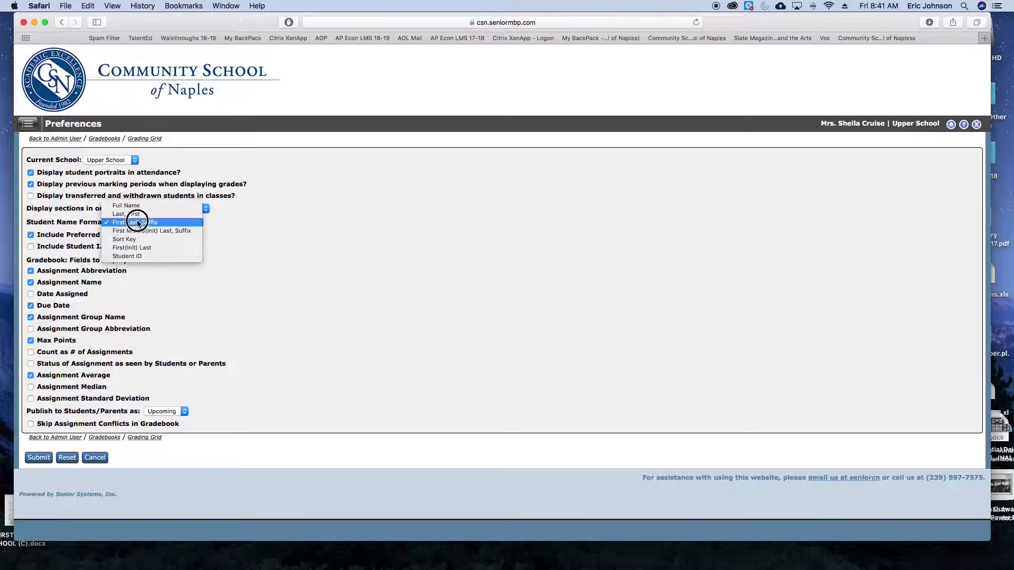
click(138, 223)
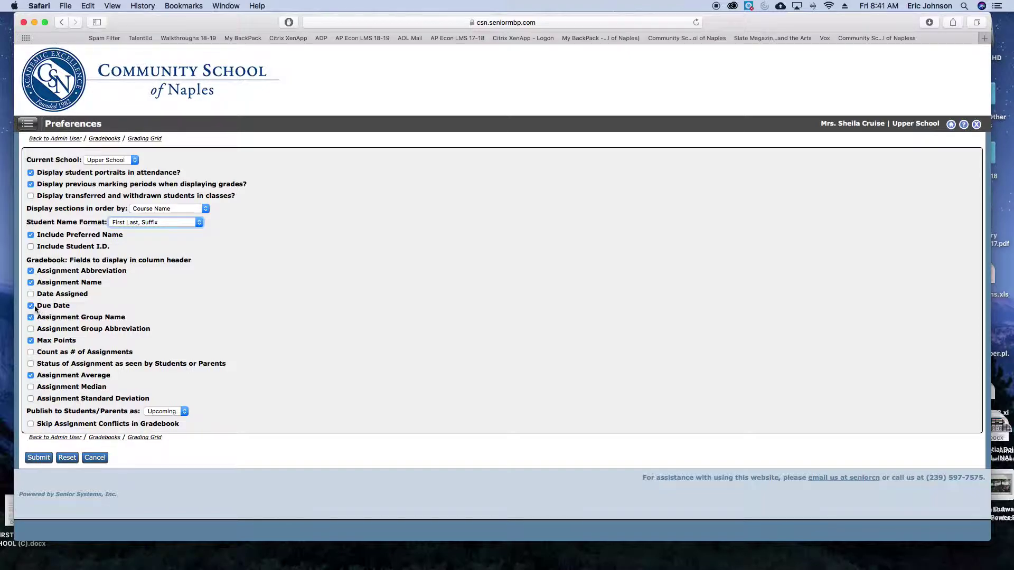
Remove Assignment Abbreviation from the gradebook column header fields, leaving Count as # of Assignments off.
right_click(29, 271)
click(29, 271)
click(30, 271)
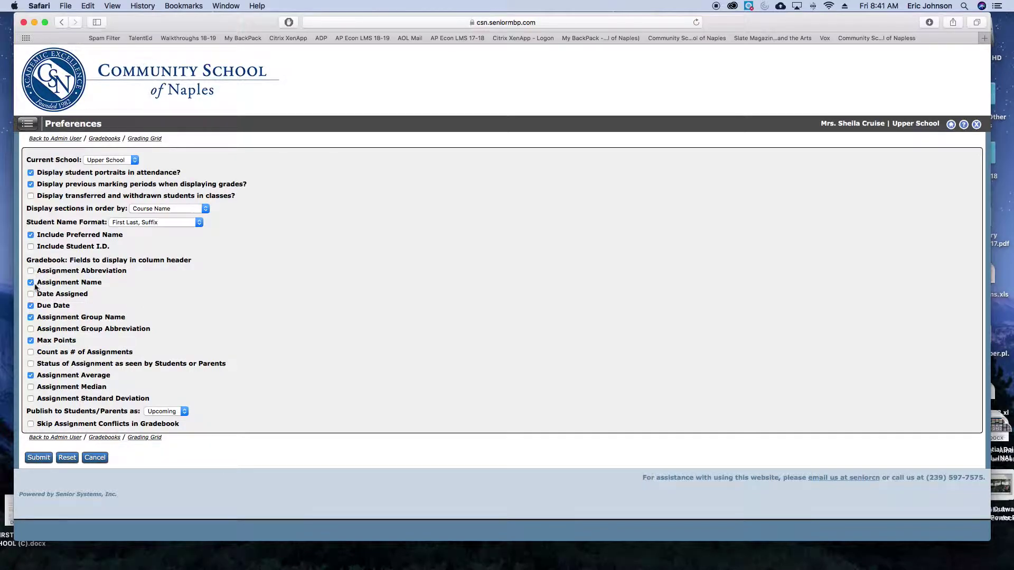
click(31, 352)
click(30, 352)
Set assignments to publish to students and parents as Graded, and submit the preferences.
click(167, 412)
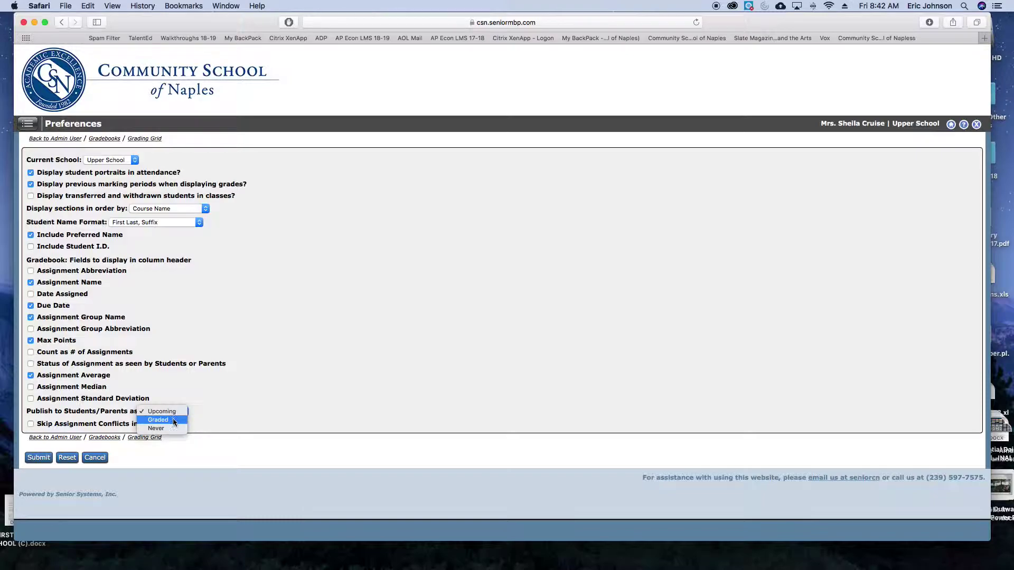
click(174, 420)
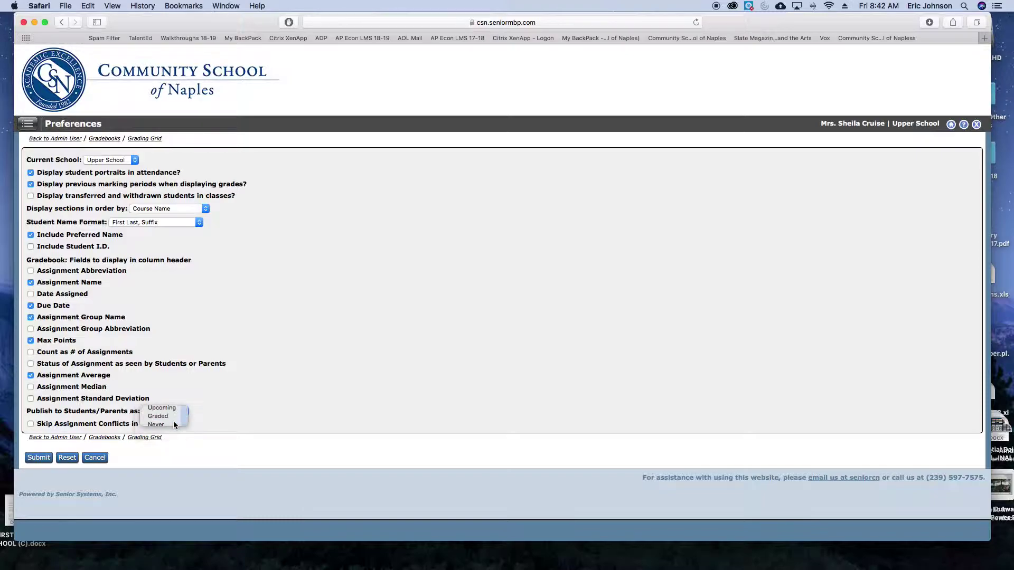
click(181, 393)
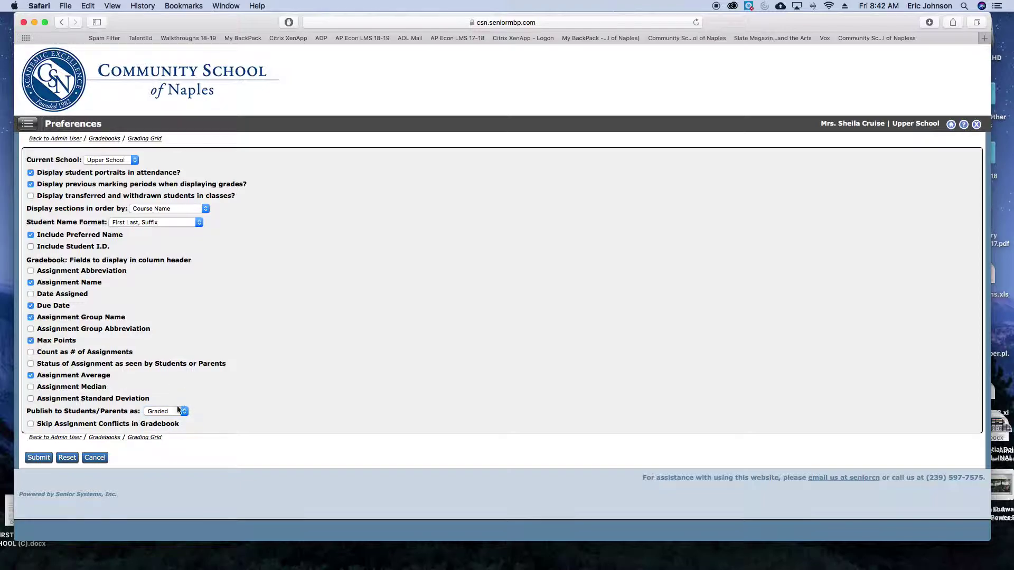
click(42, 458)
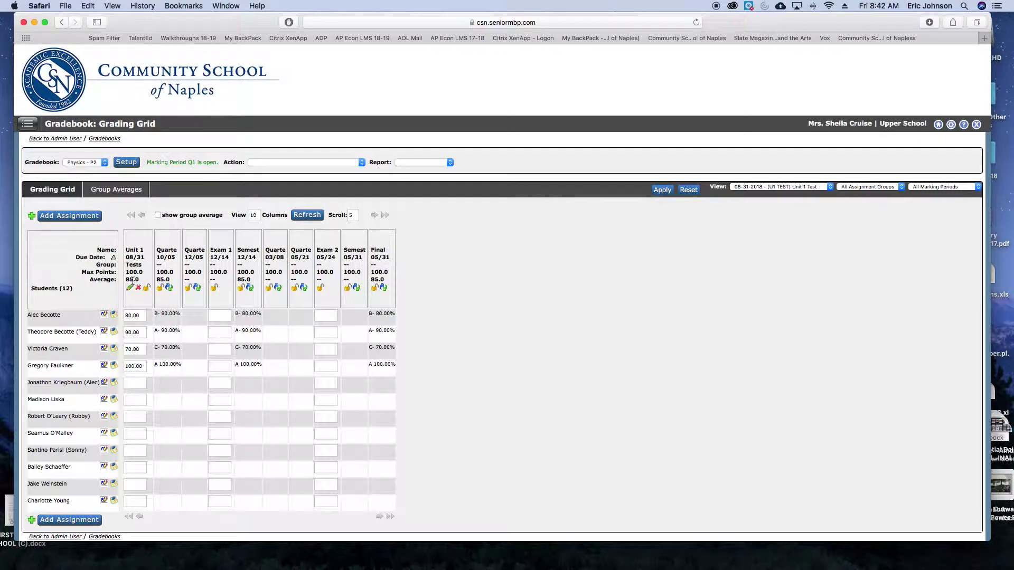
Examine the actions available for the Physics - P2 gradebook without choosing one.
scroll(132, 282, down, 3)
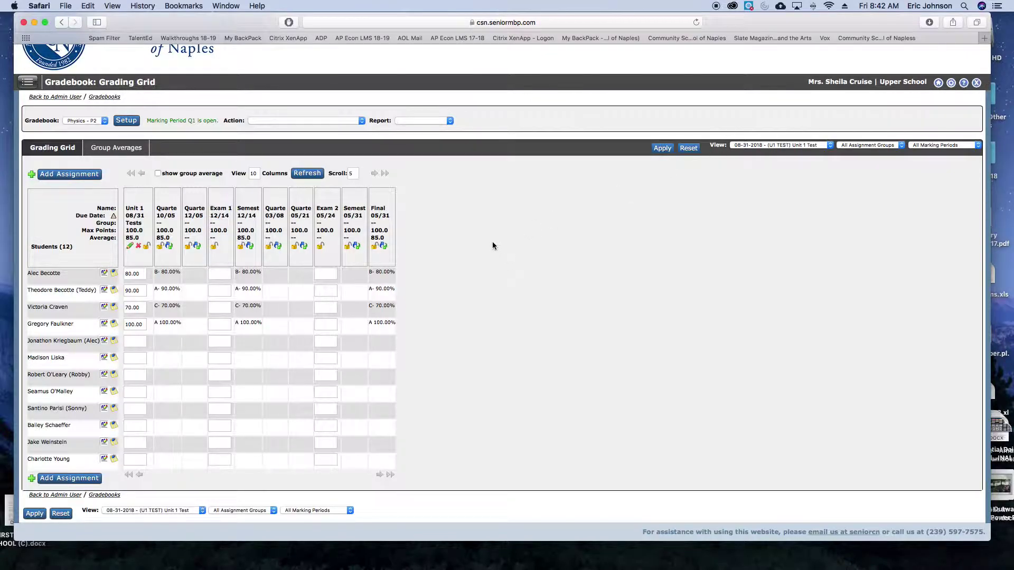
click(338, 120)
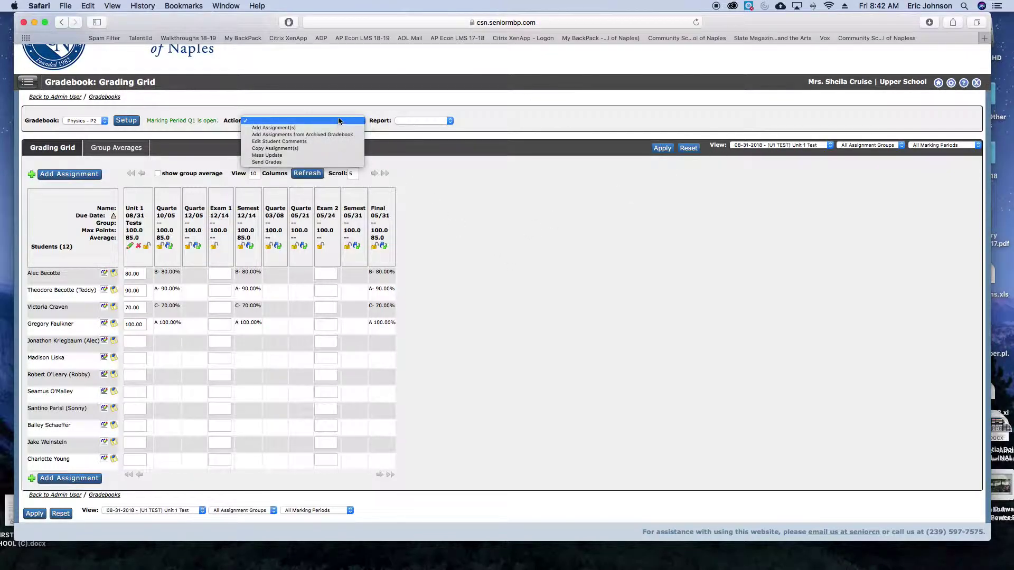
click(334, 102)
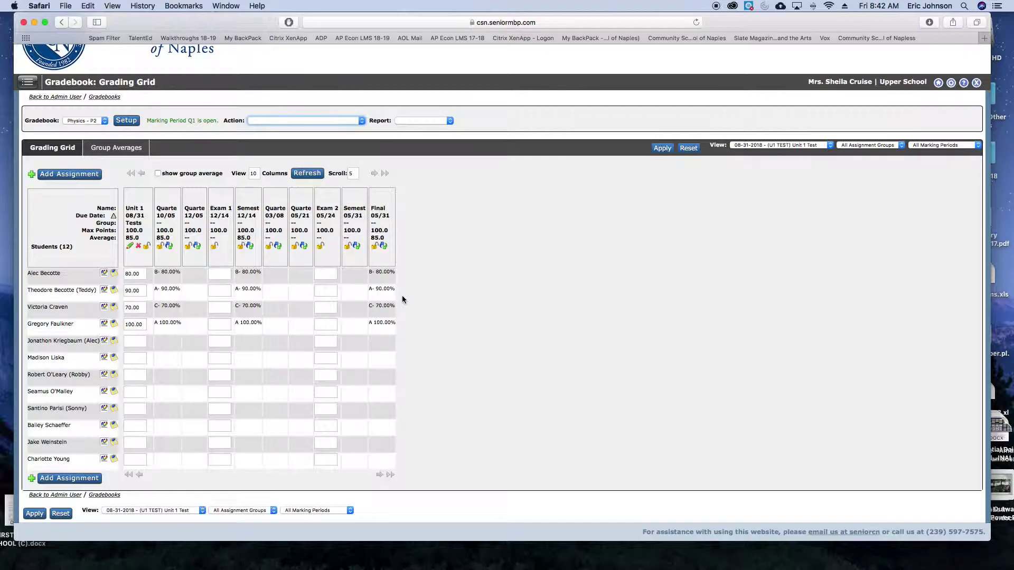
Go to the home page's Class Attendance and load the attendance entry for 08-15-2018.
scroll(40, 134, up, 2)
click(939, 102)
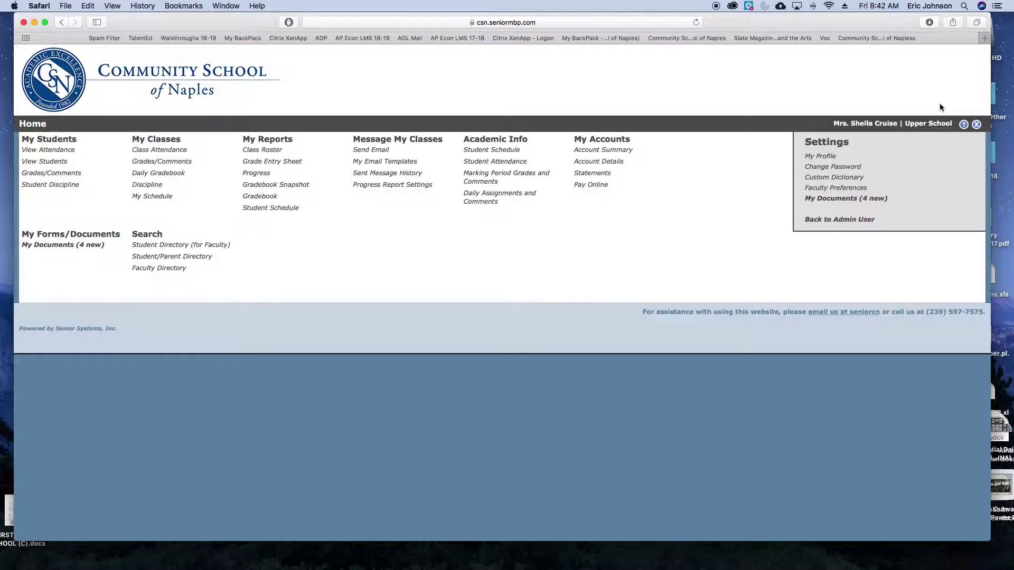
click(169, 153)
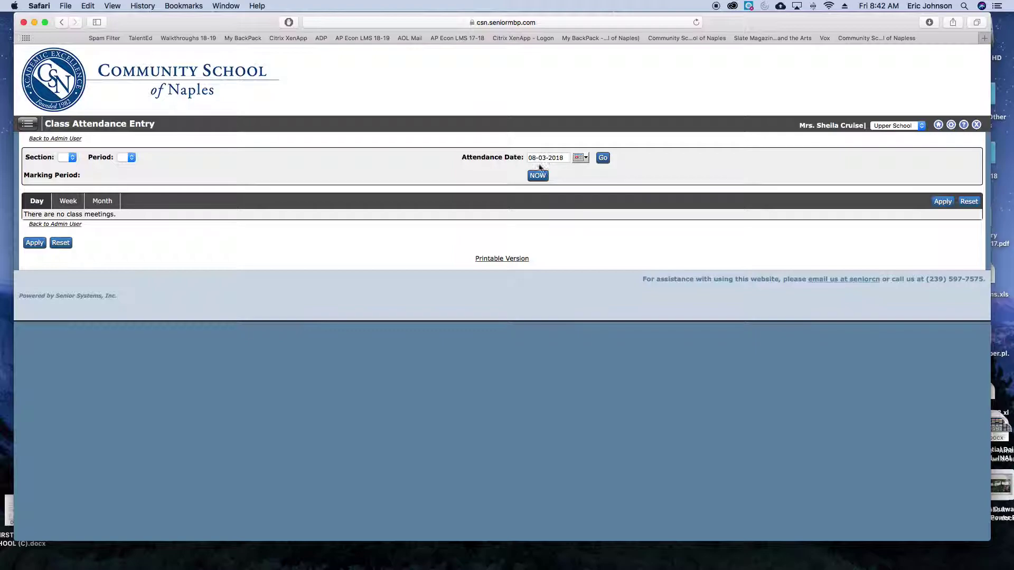
click(582, 162)
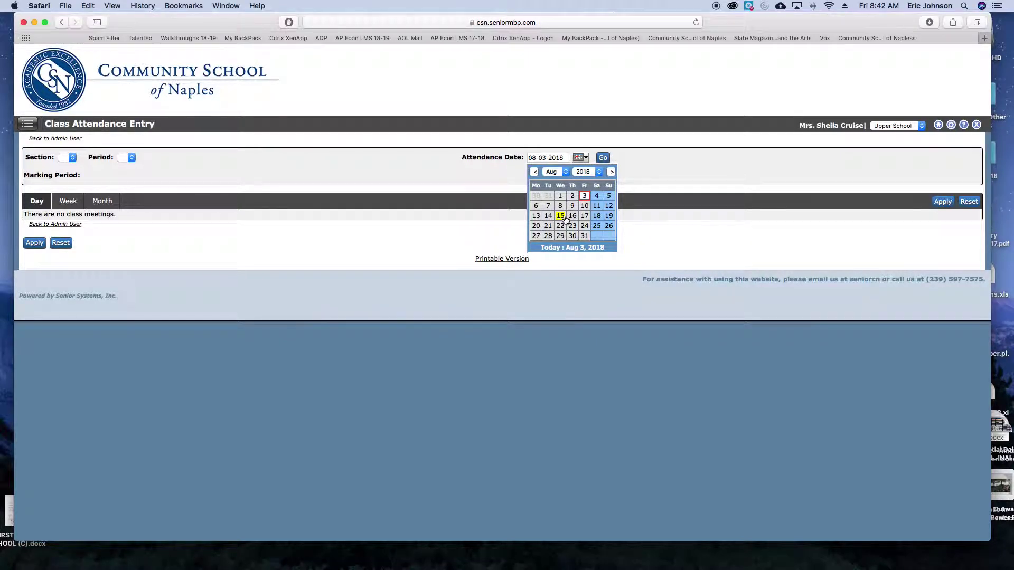
click(564, 218)
click(603, 158)
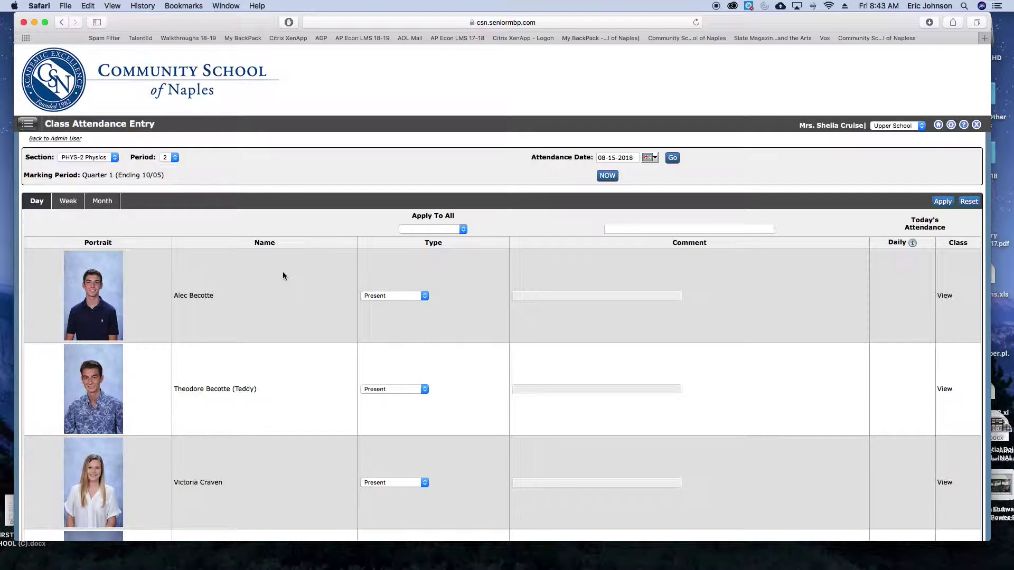
Turn off student portraits in attendance in the faculty preferences and submit the change.
click(382, 293)
click(383, 282)
click(951, 125)
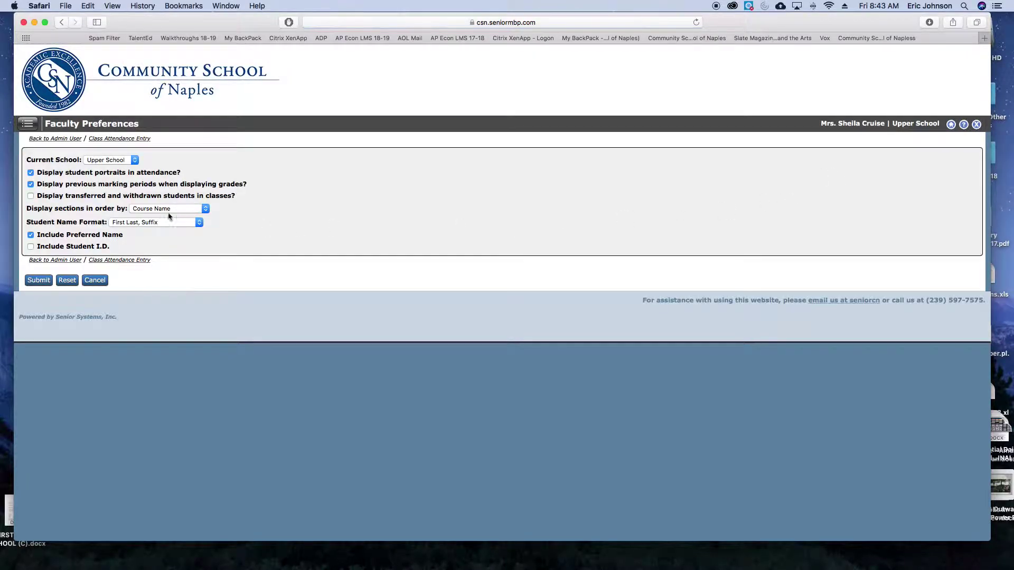
click(30, 174)
click(37, 281)
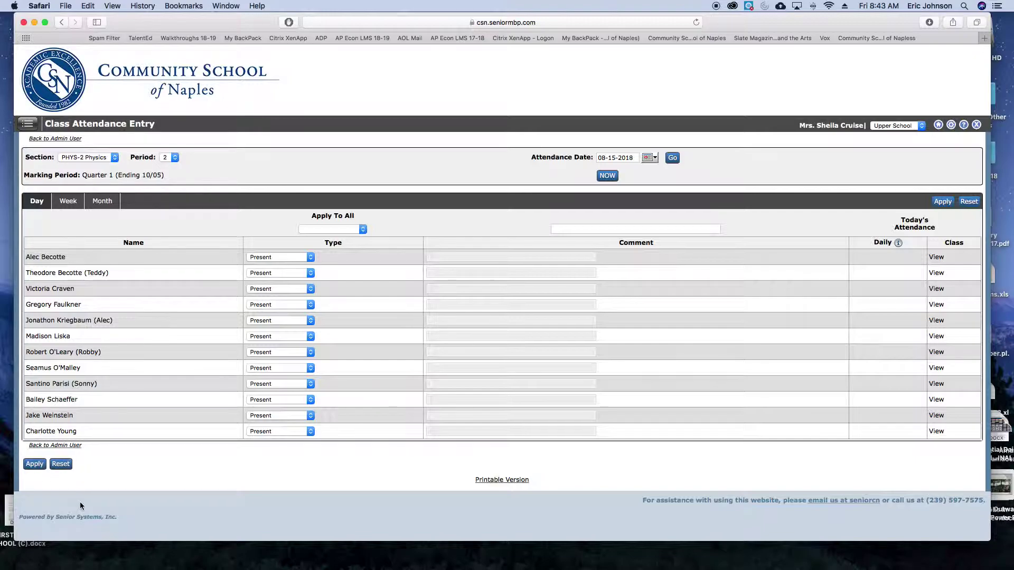
Try the Absent and Tardy - Excused attendance types for the first student, activating the comment field for each.
click(277, 257)
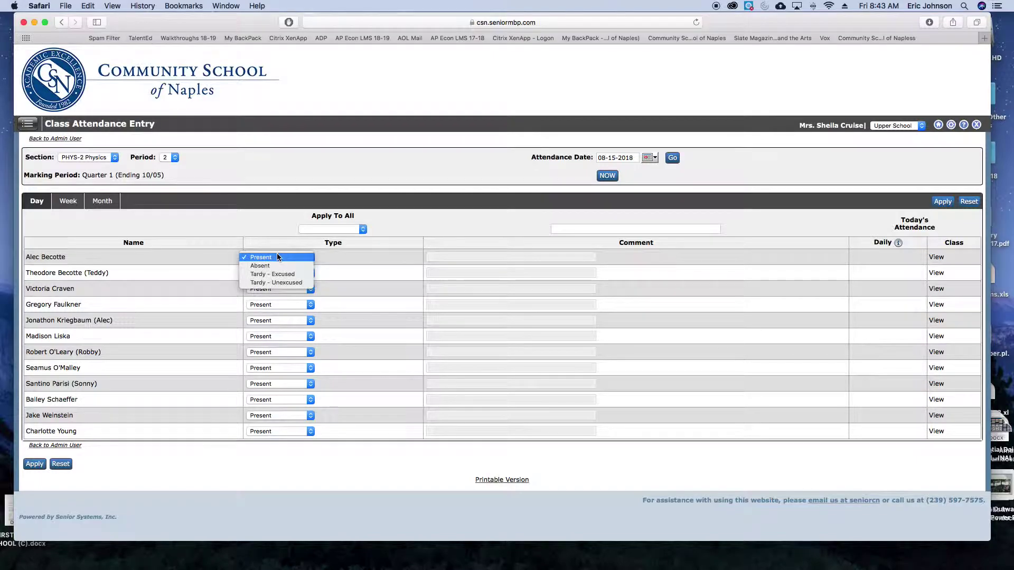
click(277, 265)
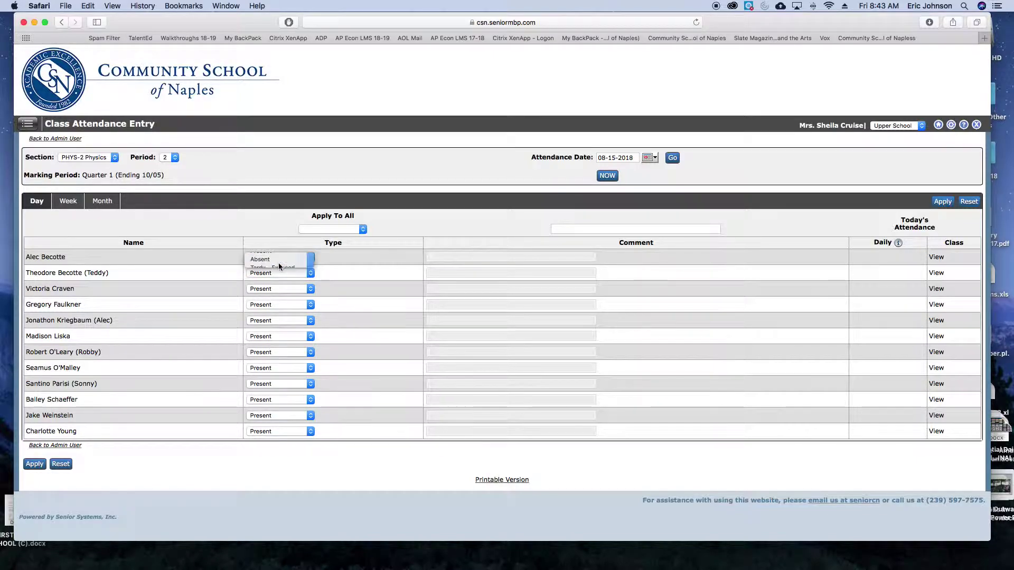
click(469, 256)
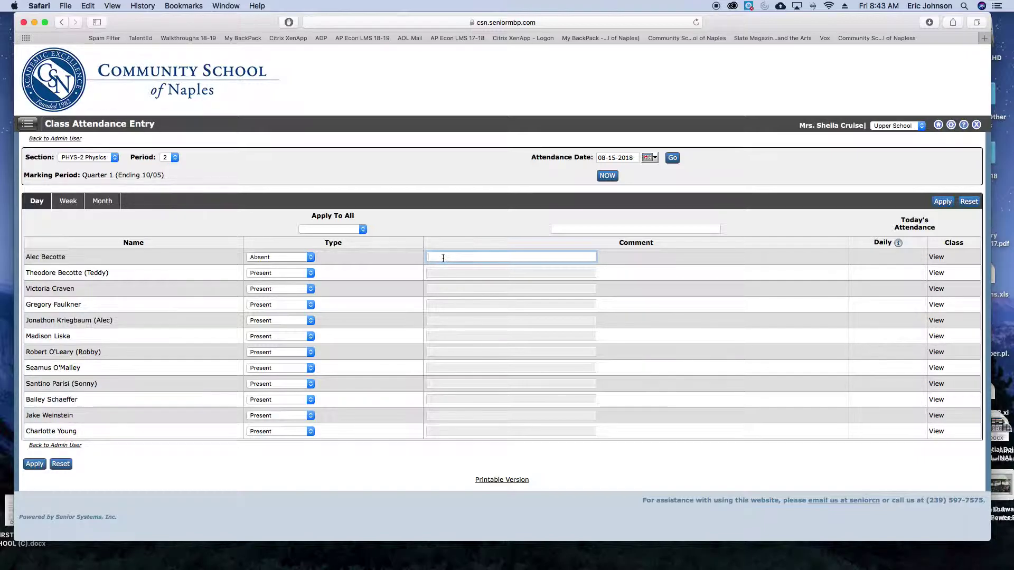
click(294, 257)
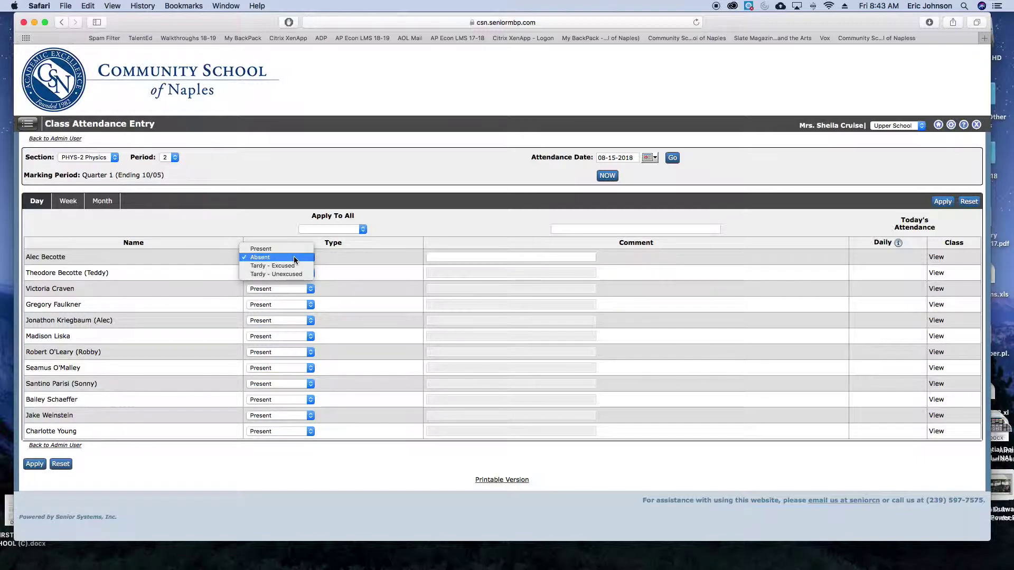
click(296, 265)
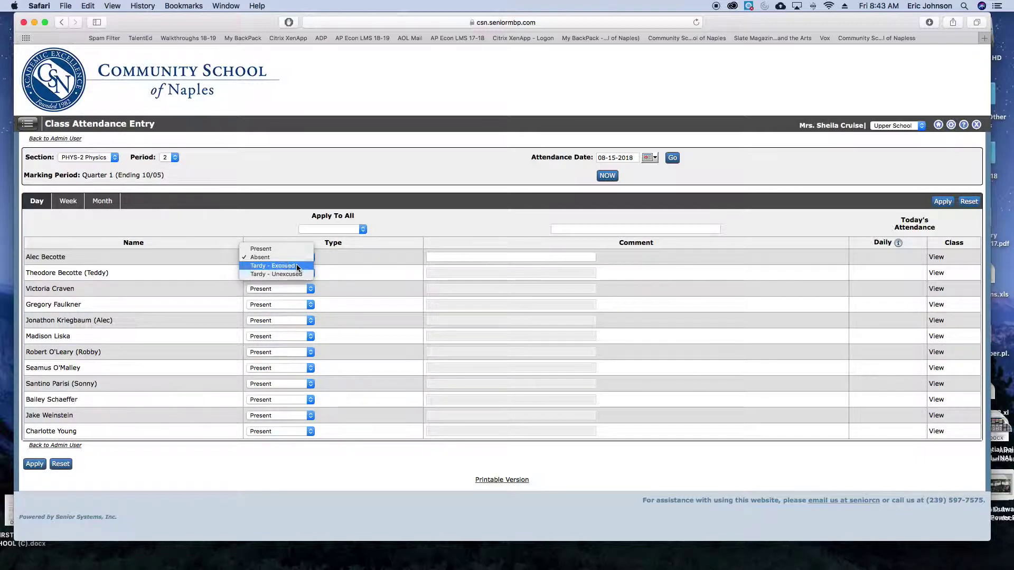
click(479, 256)
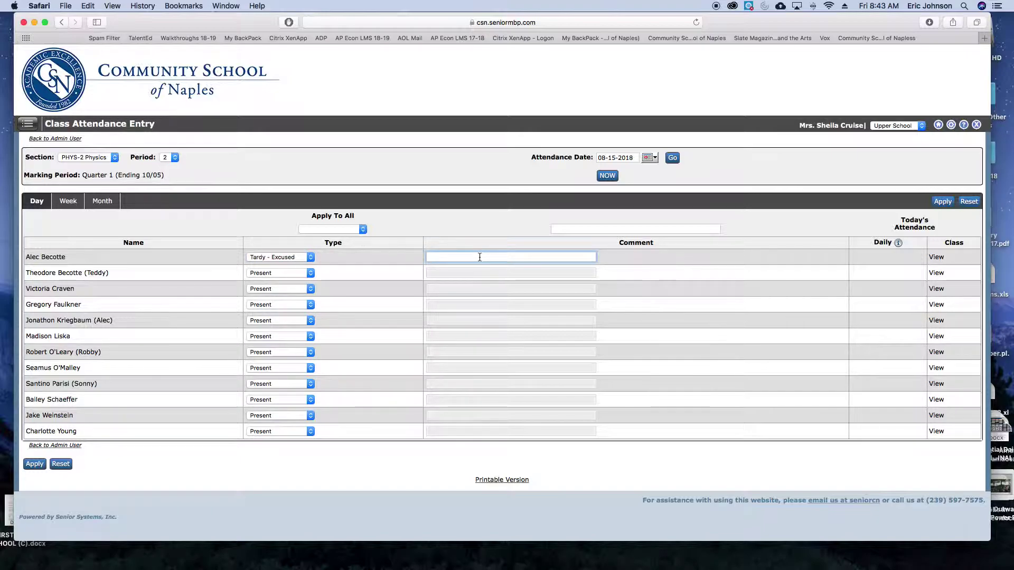
Set the first student's attendance type to Tardy - Unexcused.
click(294, 257)
click(298, 266)
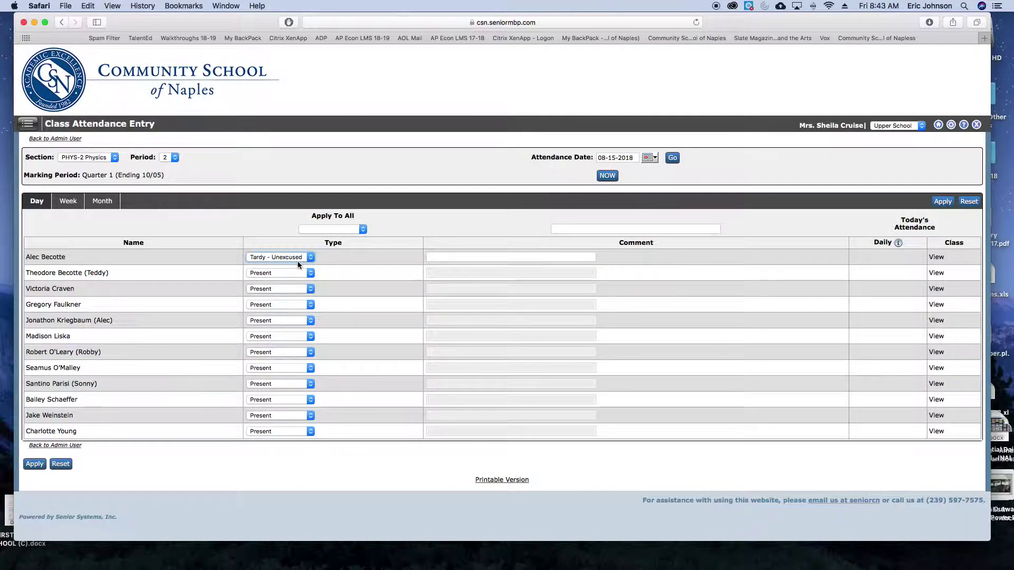
Return the first student's attendance type to Present.
click(437, 257)
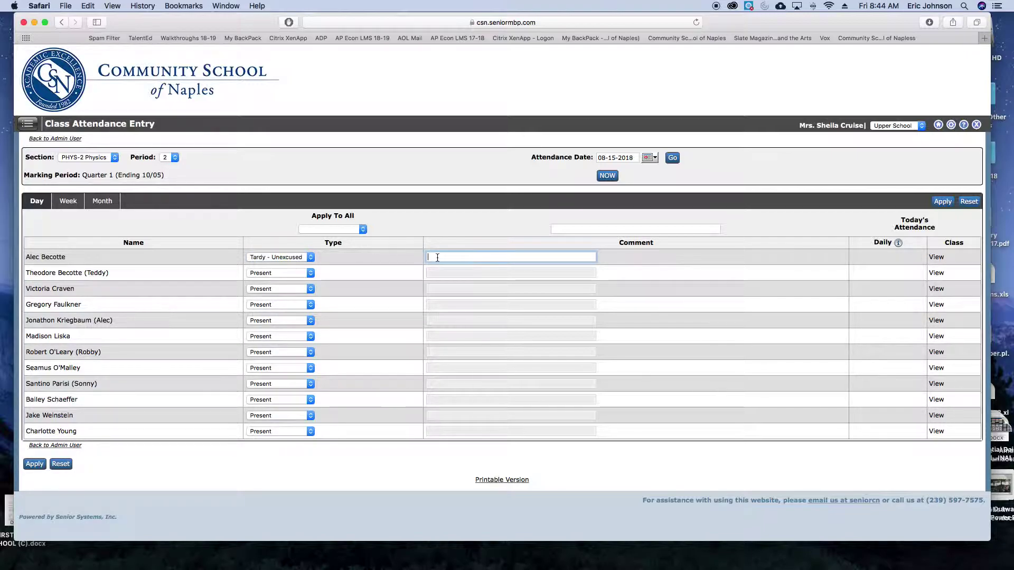
click(299, 258)
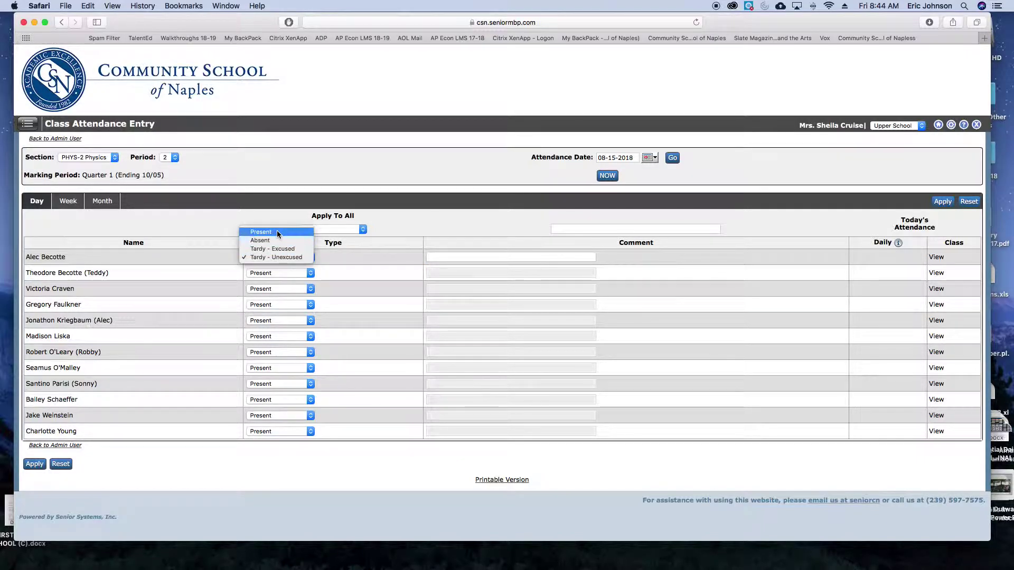
click(277, 233)
click(30, 469)
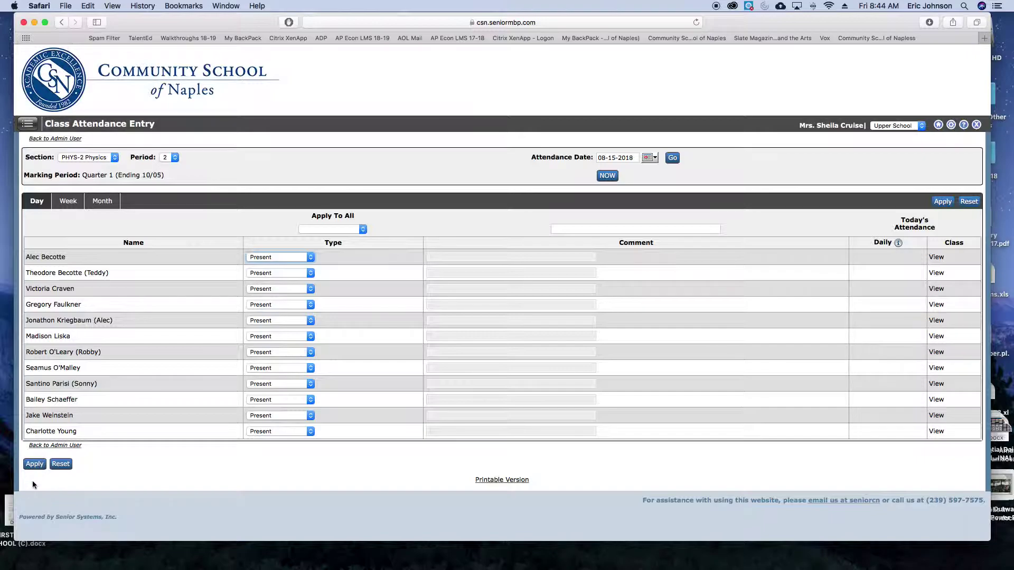
Load the class attendance entry for 08-21-2018.
click(652, 160)
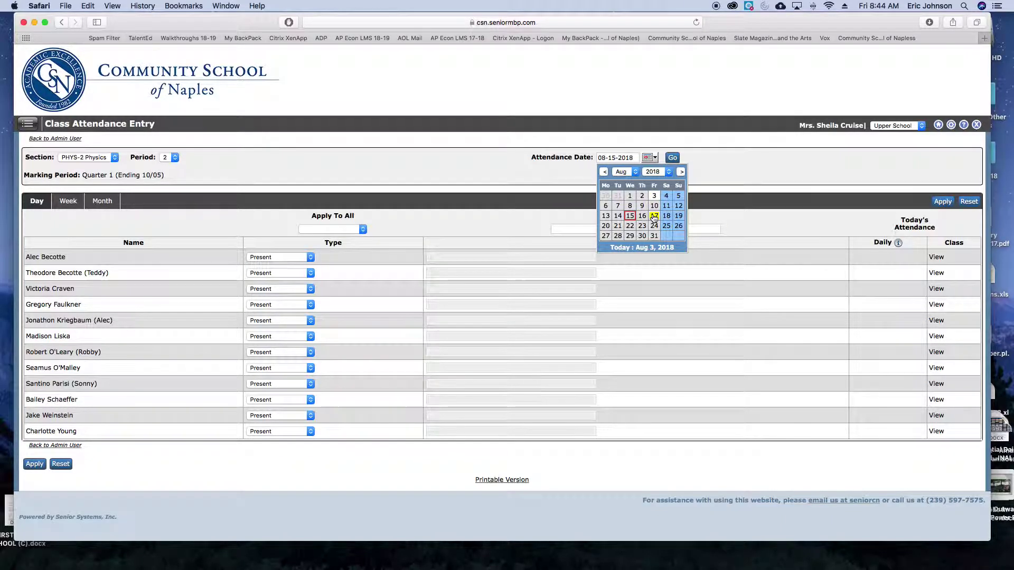
click(617, 225)
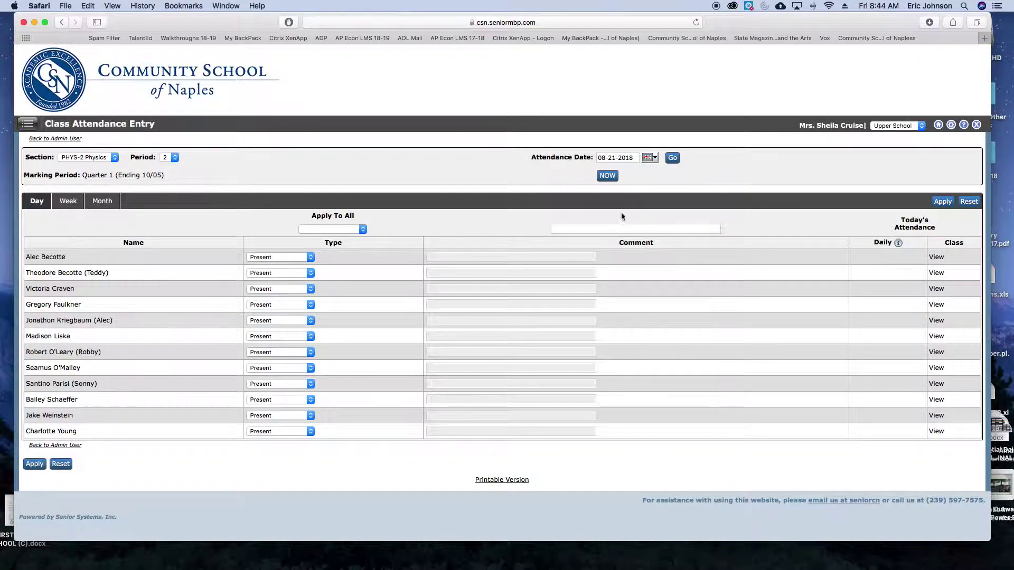
click(673, 157)
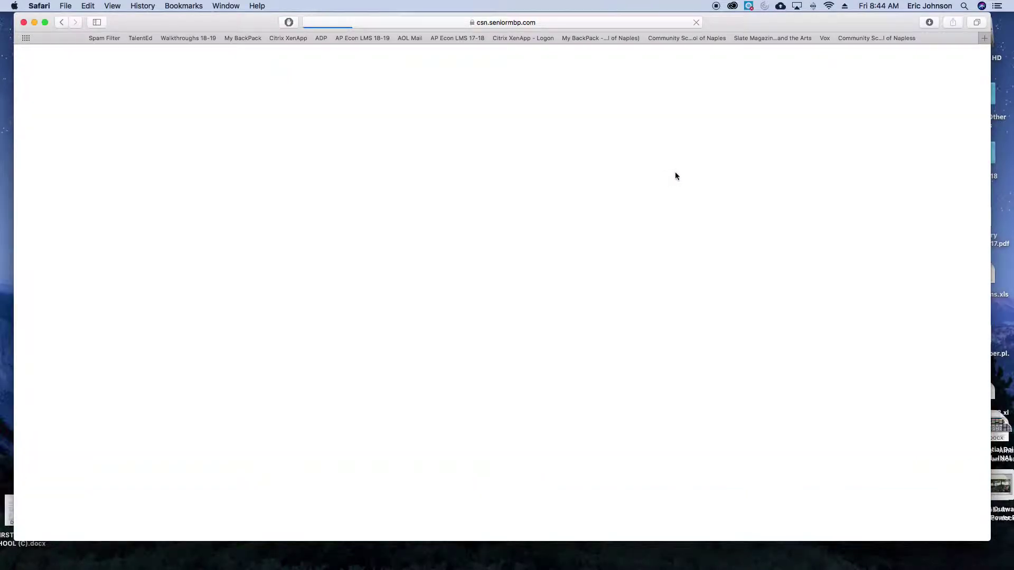
Check which Physics sections and periods can be chosen for the 08-21-2018 attendance entry.
click(171, 162)
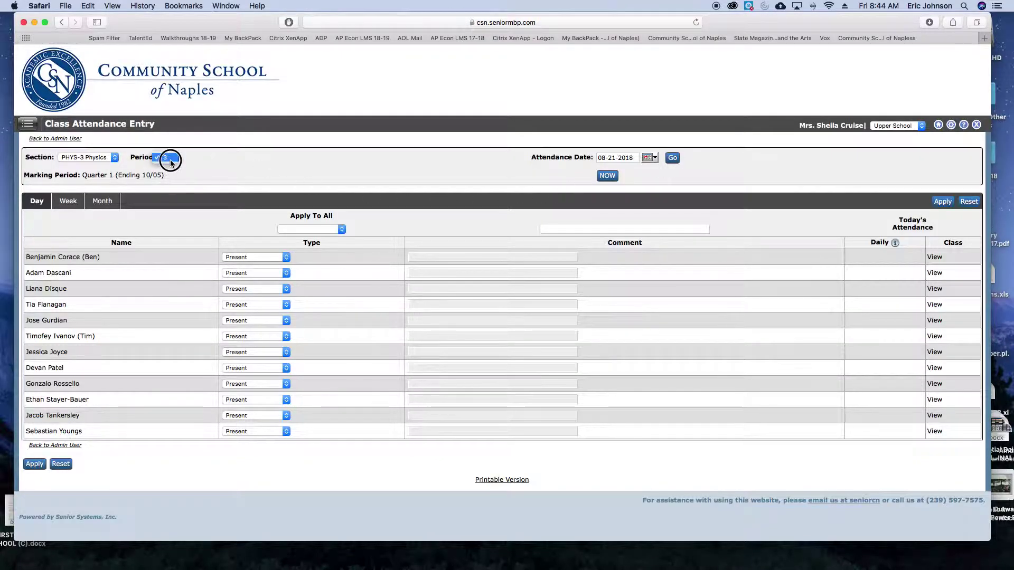
click(171, 163)
click(104, 160)
click(109, 173)
click(110, 161)
click(163, 159)
click(168, 159)
click(170, 159)
Load the class attendance entry for 08-03-2018.
click(652, 164)
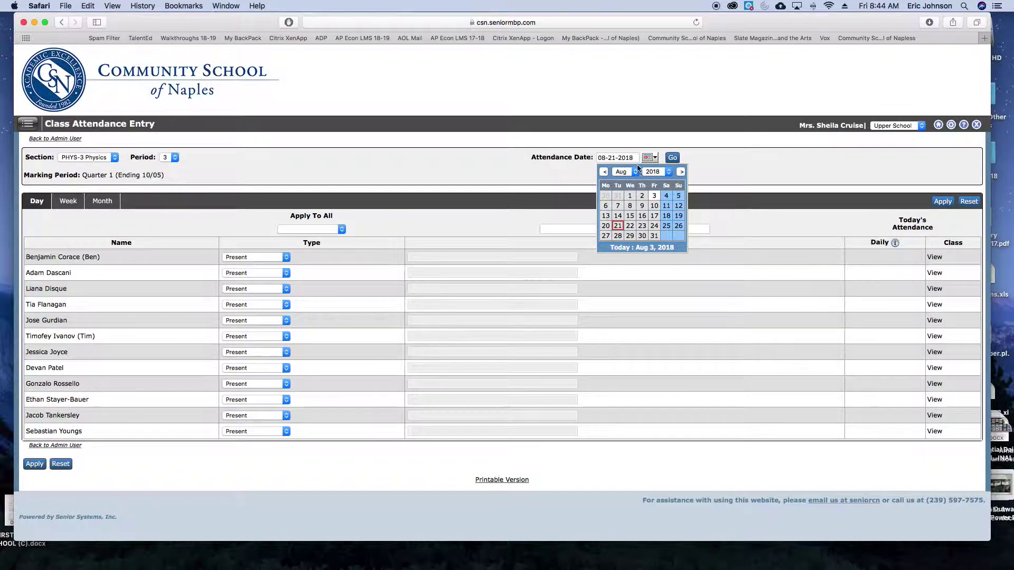
click(653, 195)
click(645, 160)
click(646, 158)
click(672, 158)
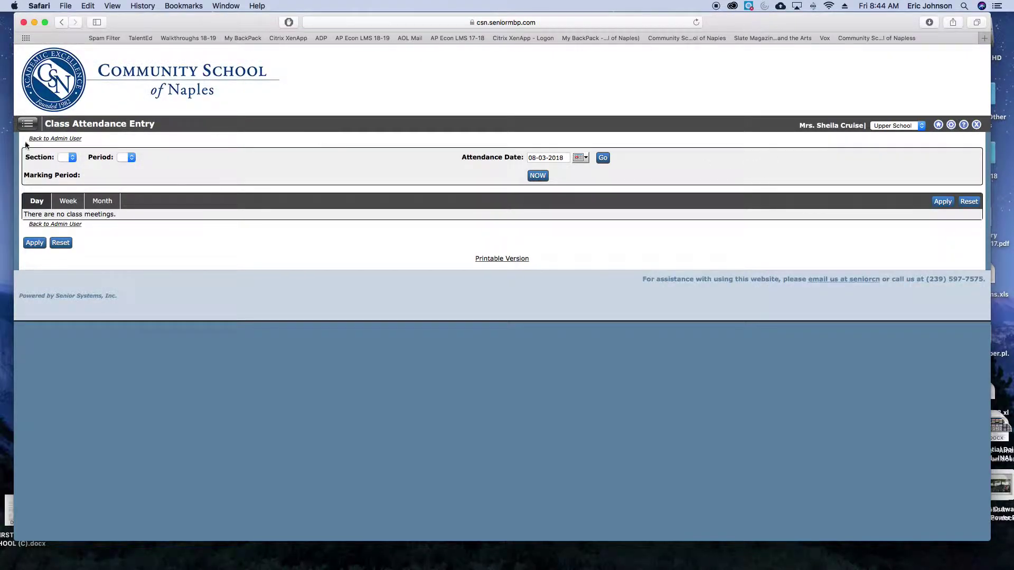
Go to the home page, open the Progress report under My Reports, and keep Physics - P2 as its gradebook.
click(938, 126)
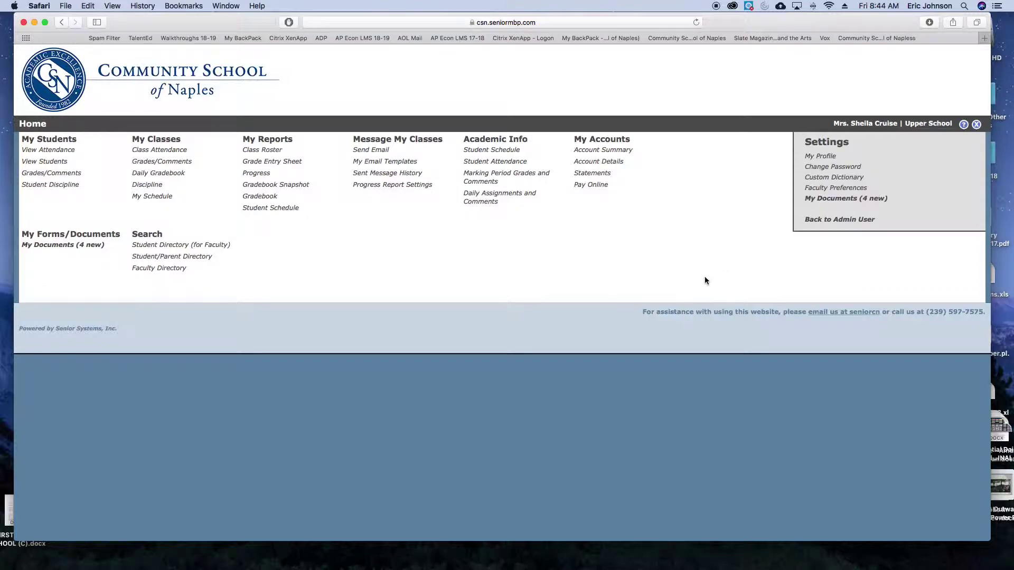
click(266, 174)
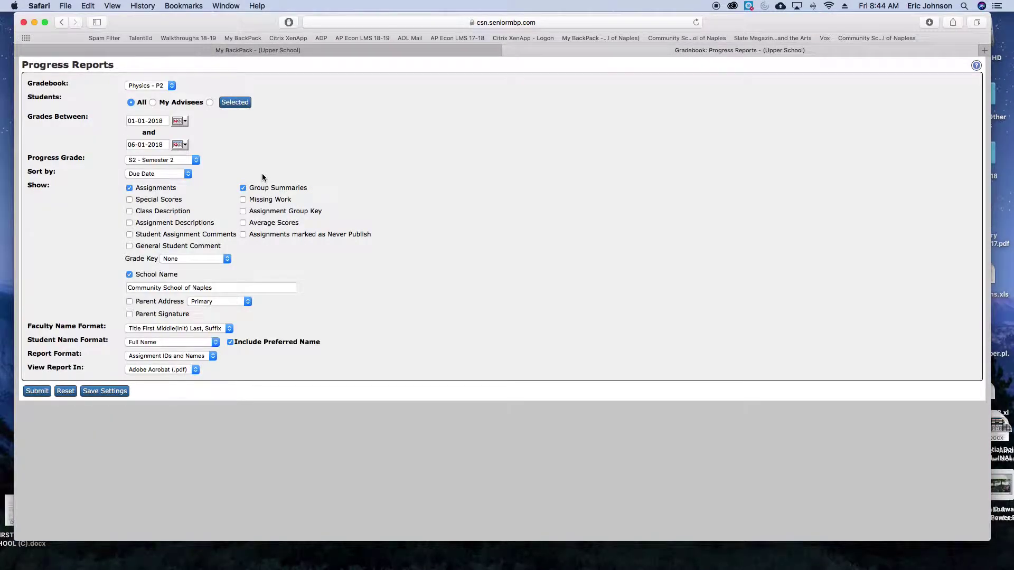
click(164, 89)
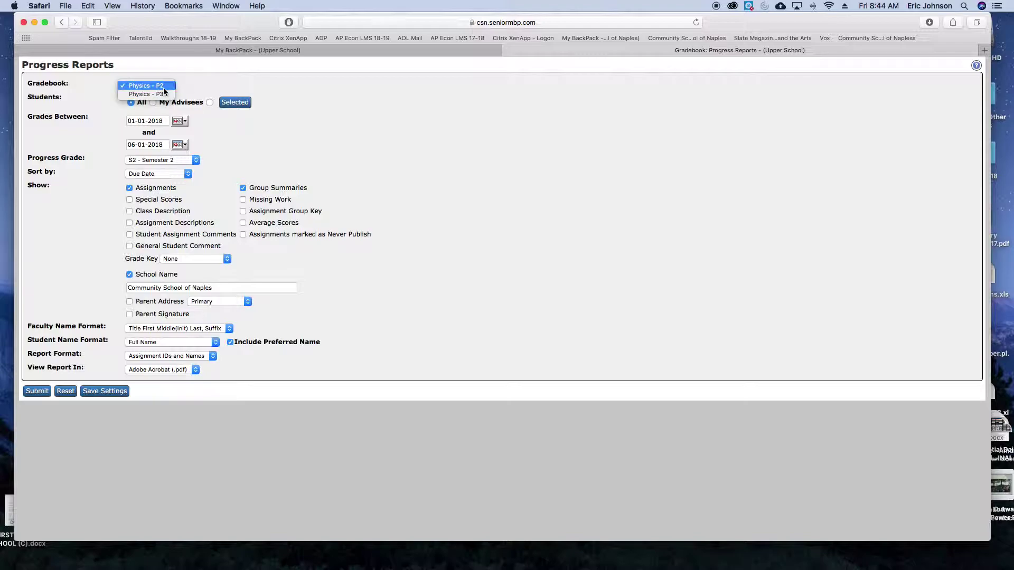
click(167, 87)
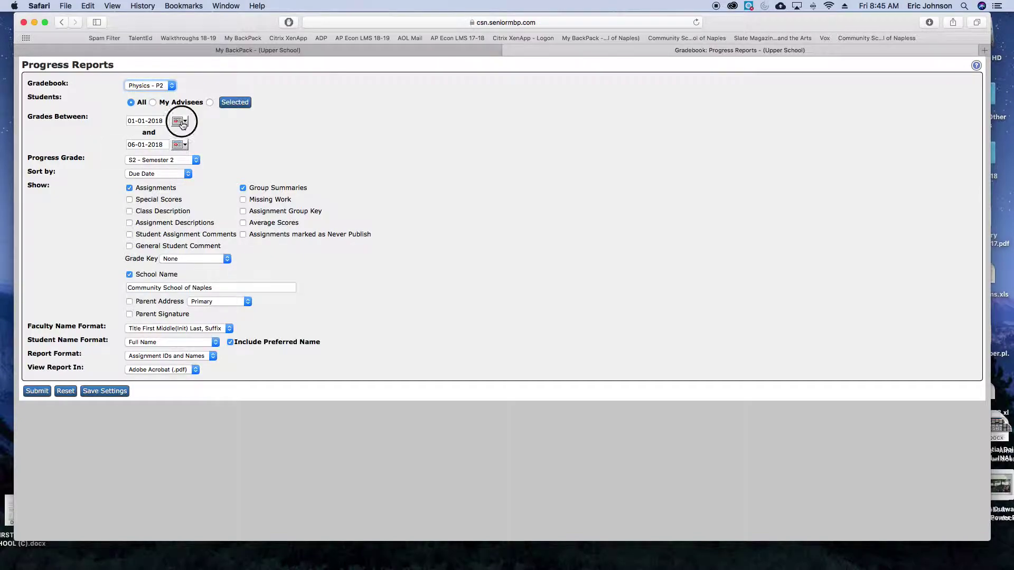
Set the start date of the progress report's grade range to 08-15-2018.
click(178, 121)
click(211, 135)
click(211, 135)
click(211, 135)
click(211, 135)
click(211, 135)
click(211, 136)
click(212, 135)
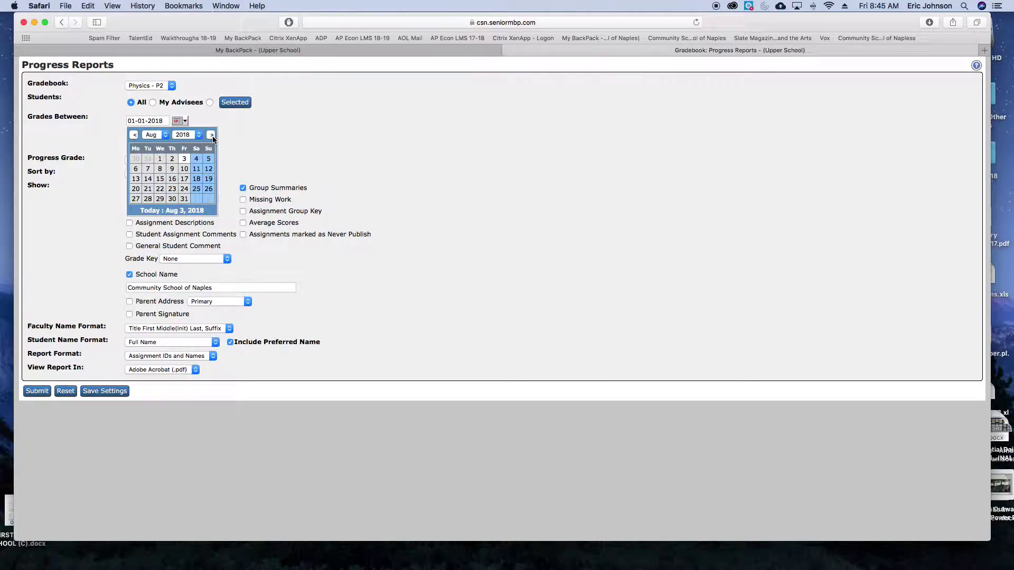
click(159, 179)
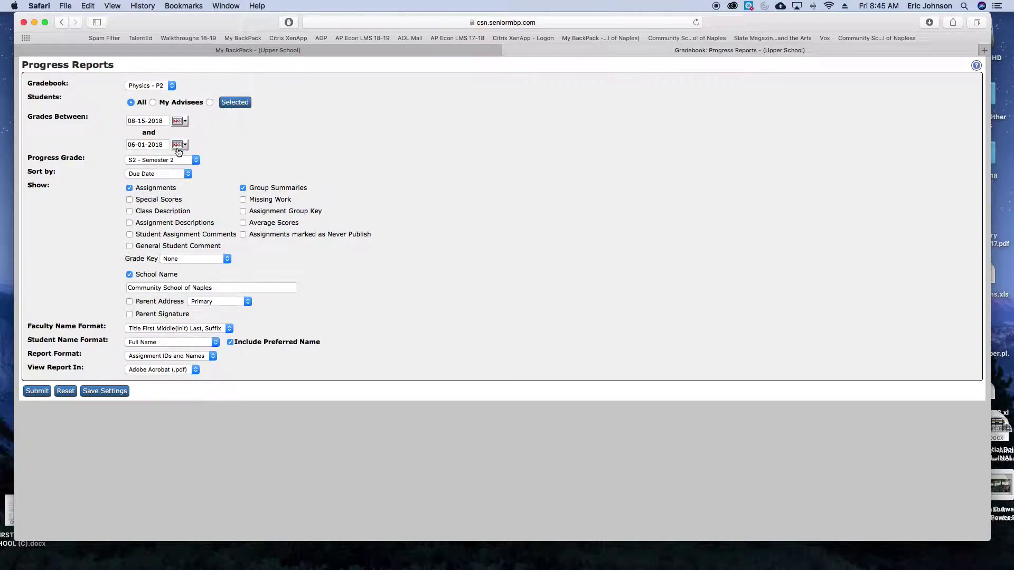
Set the progress report's end date to 09-01-2018 and its progress grade to Q1 - Quarter 1.
click(179, 145)
click(211, 158)
click(211, 158)
click(211, 158)
click(212, 158)
click(211, 159)
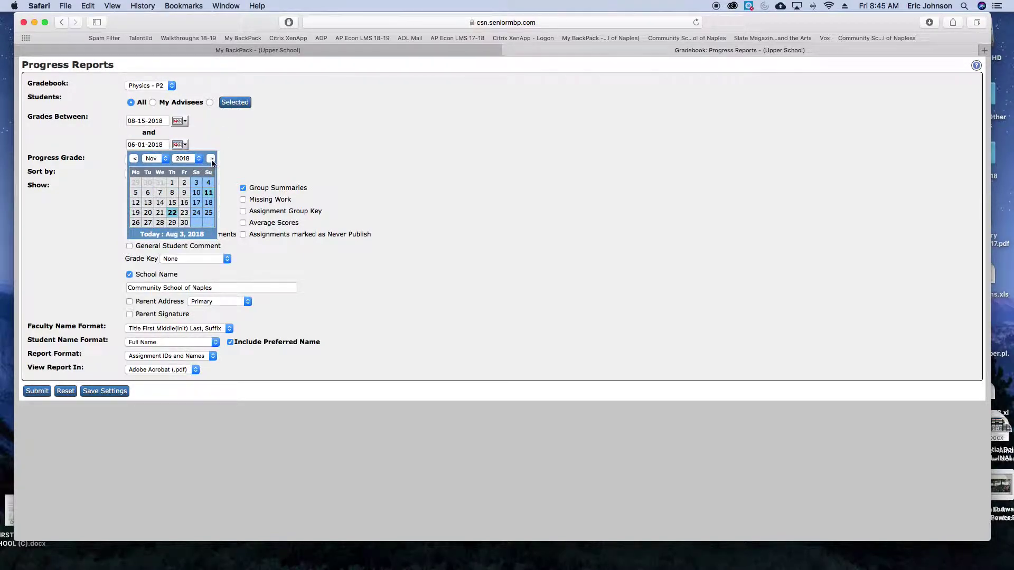
click(135, 159)
click(135, 159)
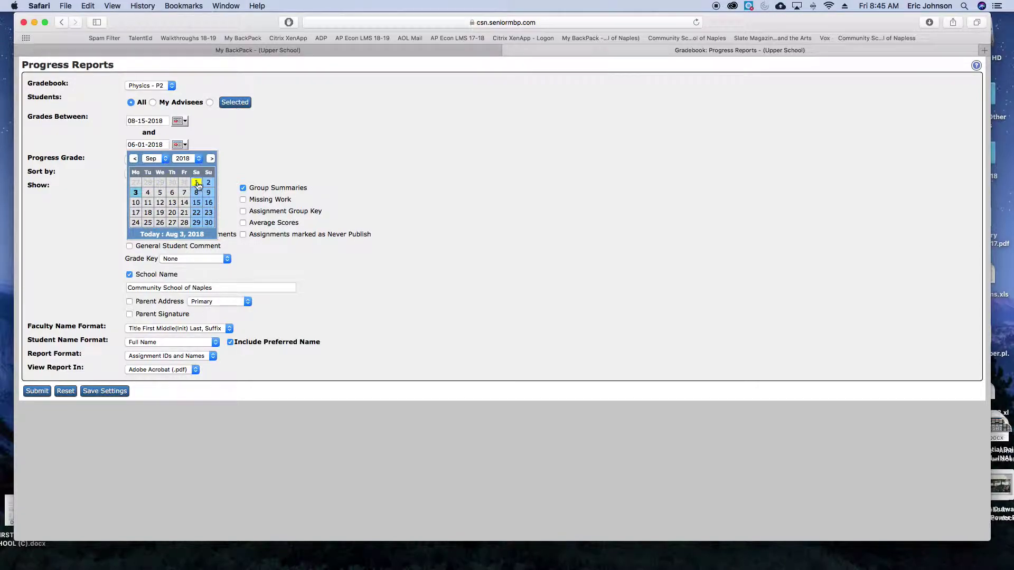
click(197, 183)
click(163, 159)
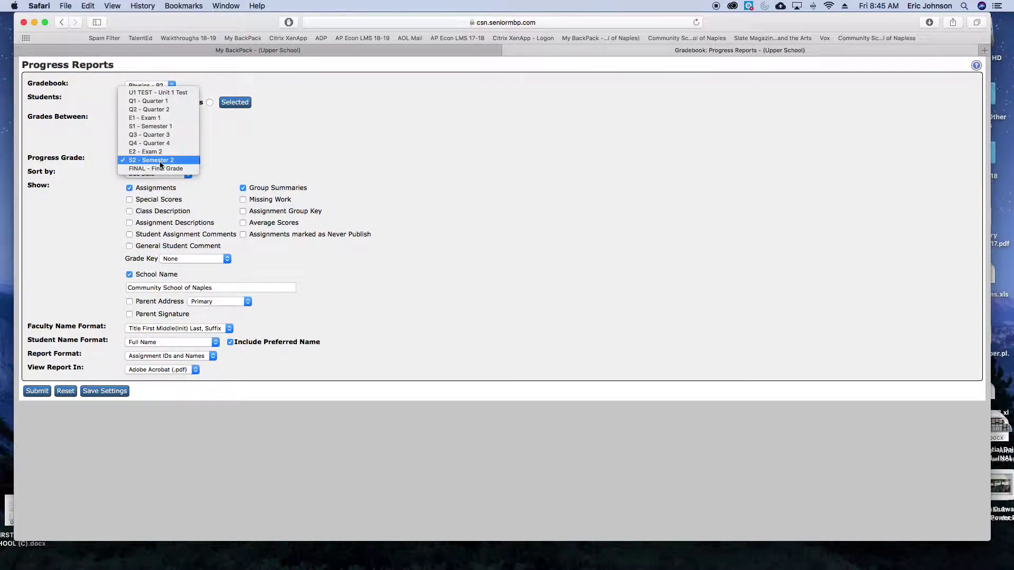
click(154, 102)
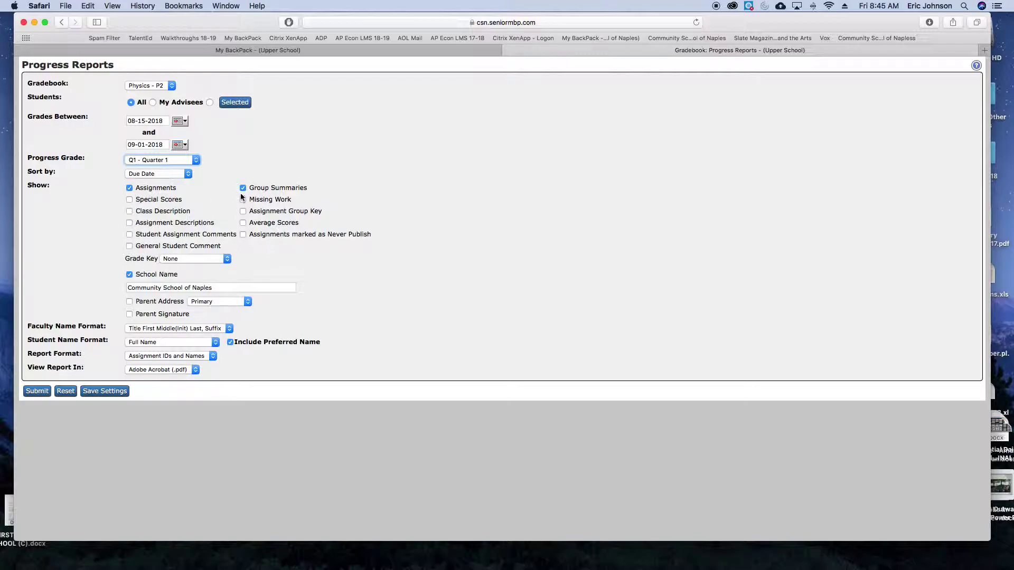
Include Average Scores, Parent Signature and Special Scores in the progress report, keeping all students selected.
click(242, 223)
click(129, 315)
click(129, 315)
click(130, 316)
click(129, 201)
click(131, 103)
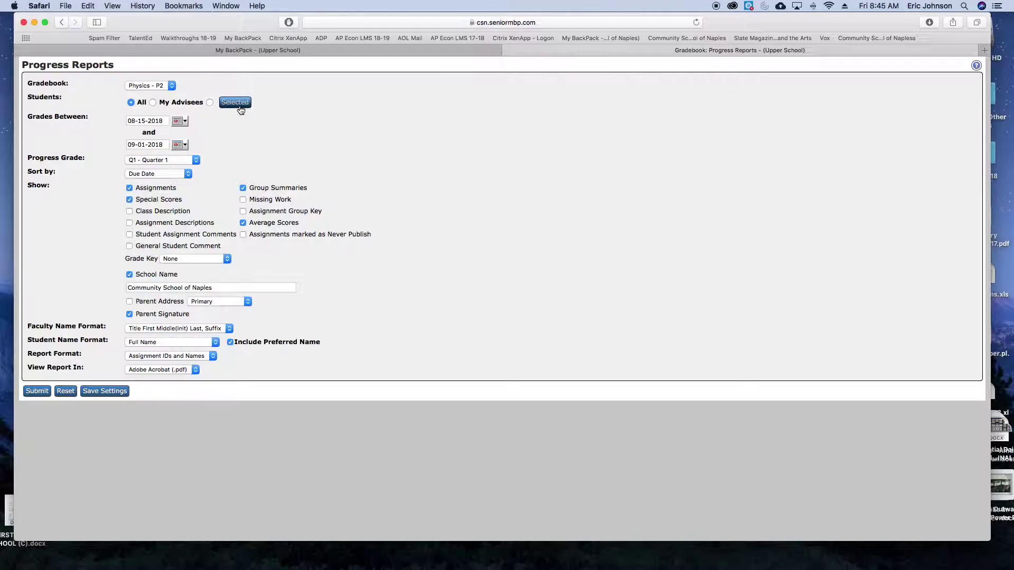
Try limiting the progress report to individually selected students, and restore it to all students.
click(235, 103)
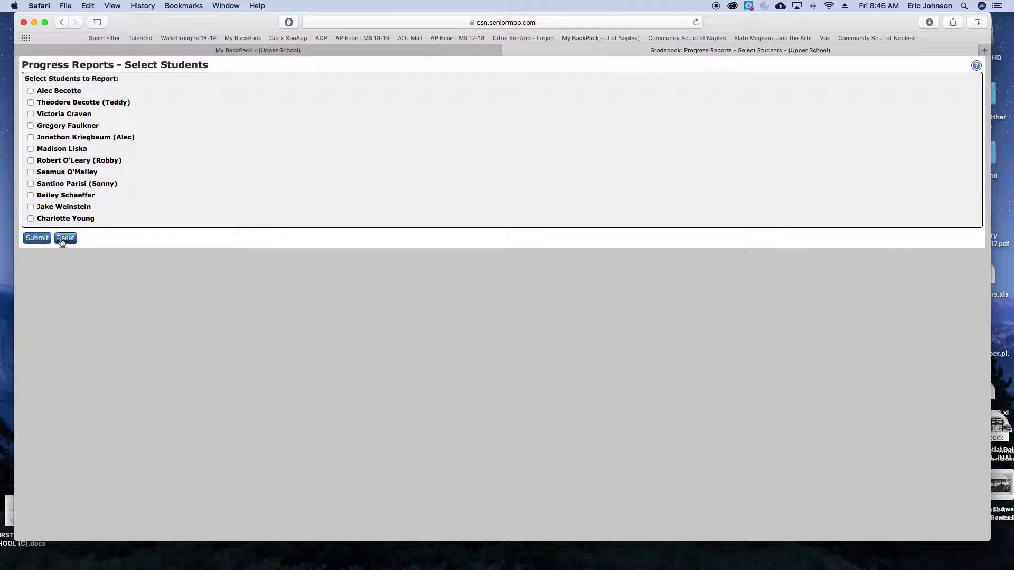
click(38, 239)
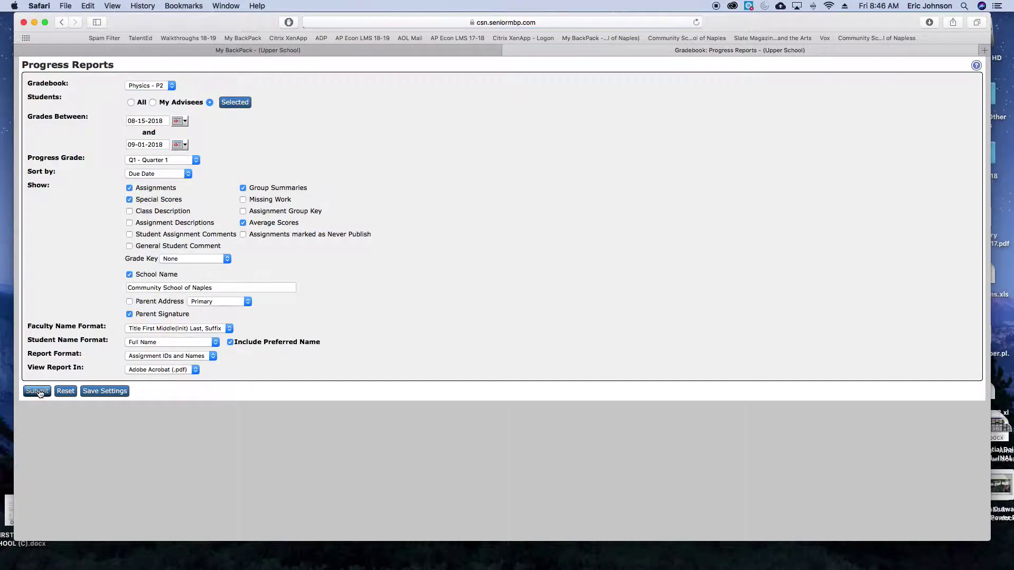
click(38, 391)
click(131, 122)
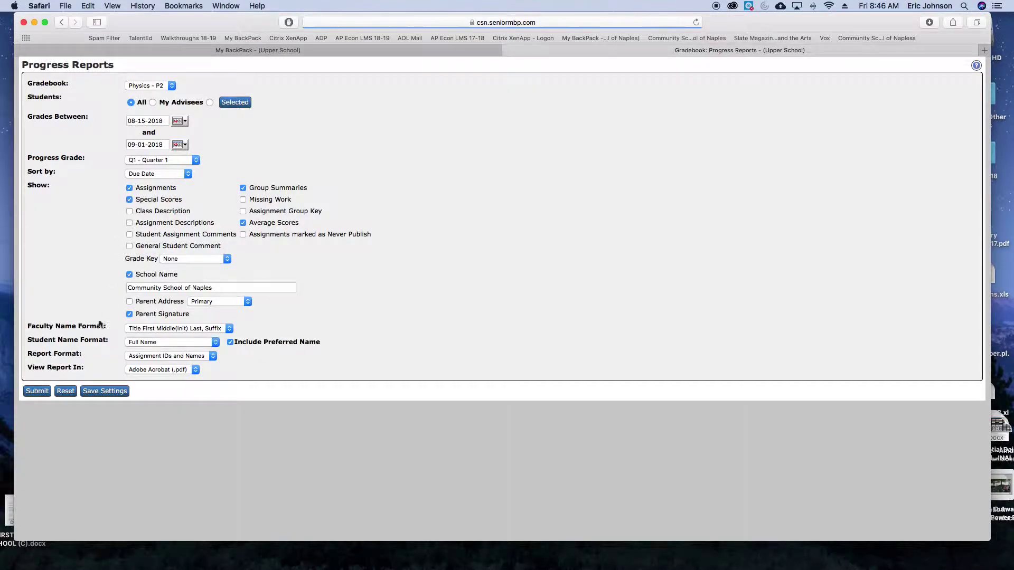
Generate the Physics progress reports as a PDF and look through the students' pages.
click(37, 391)
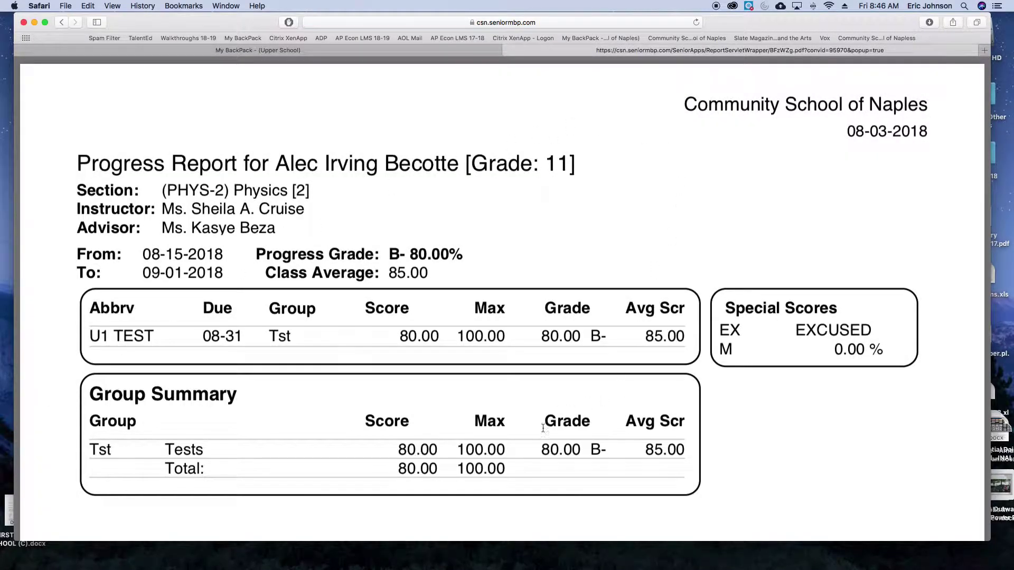
click(453, 505)
click(453, 505)
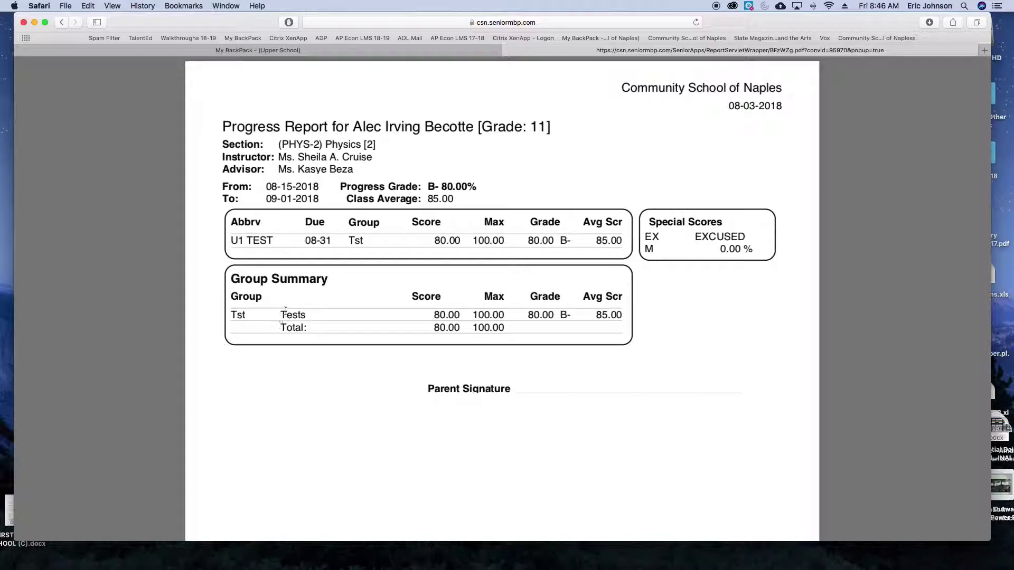
scroll(631, 406, down, 1)
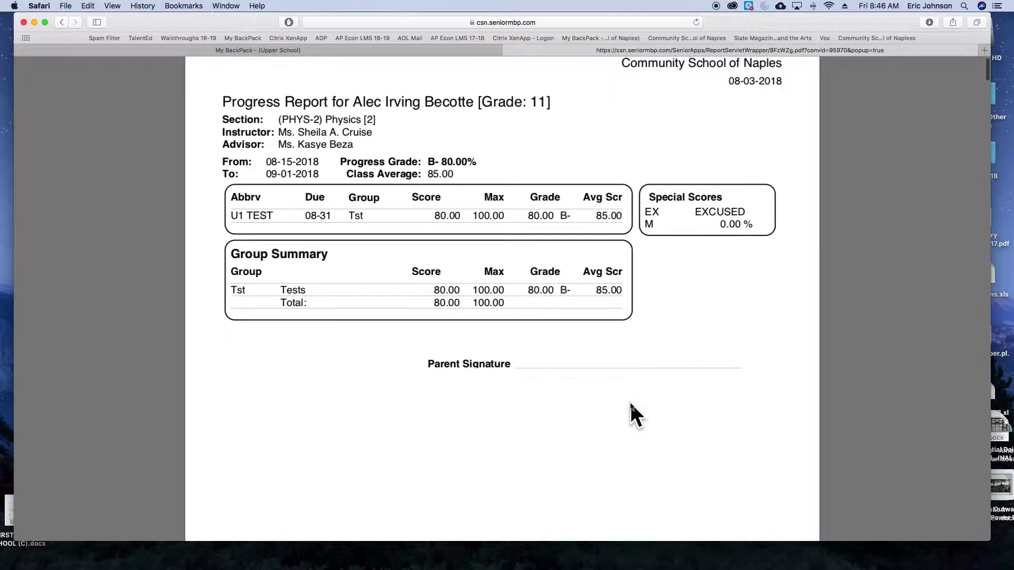
scroll(630, 404, down, 12)
scroll(625, 402, up, 13)
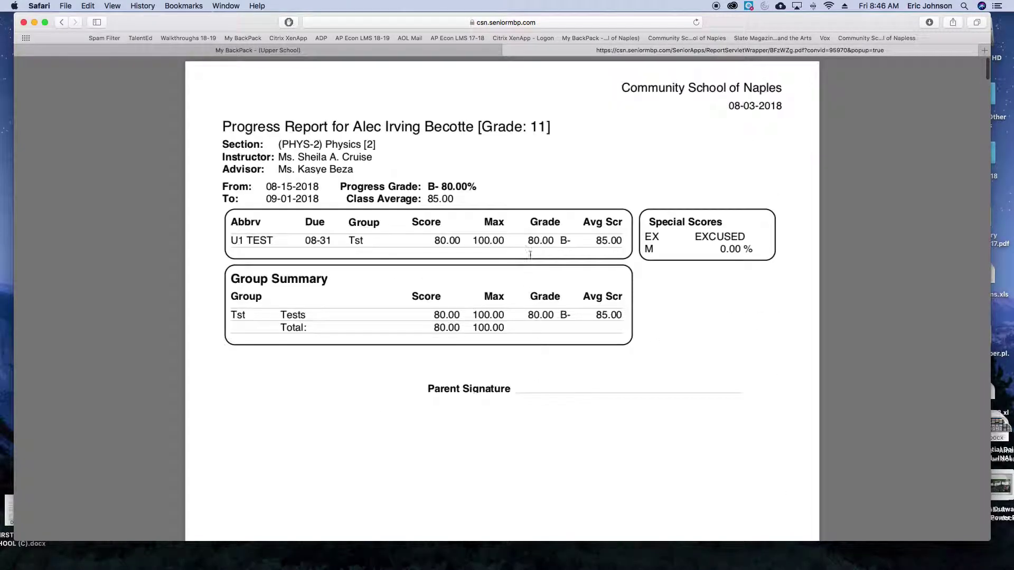
scroll(529, 256, down, 12)
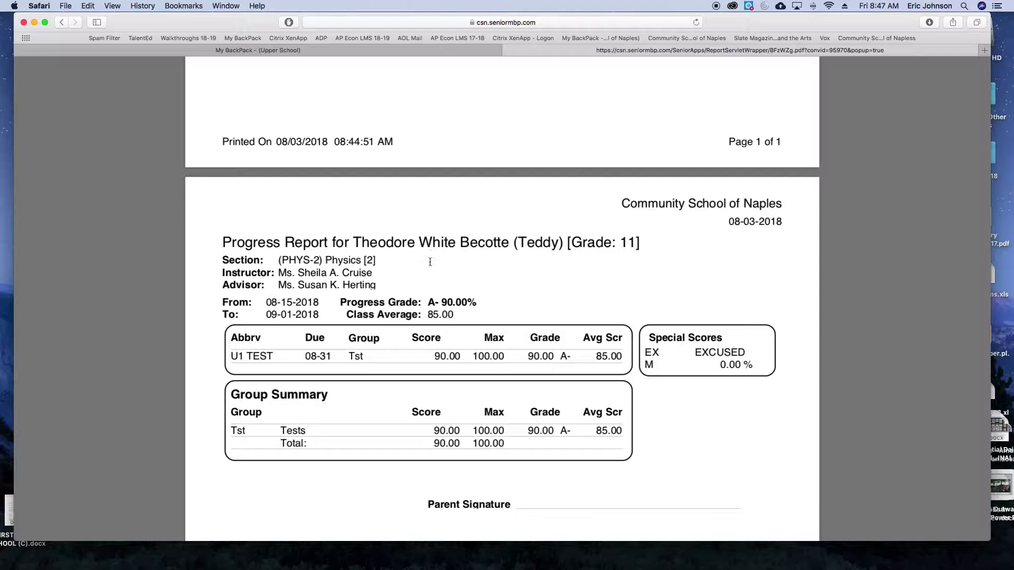
Close the progress report PDF and return to the portal's home page.
click(470, 53)
click(544, 51)
click(508, 50)
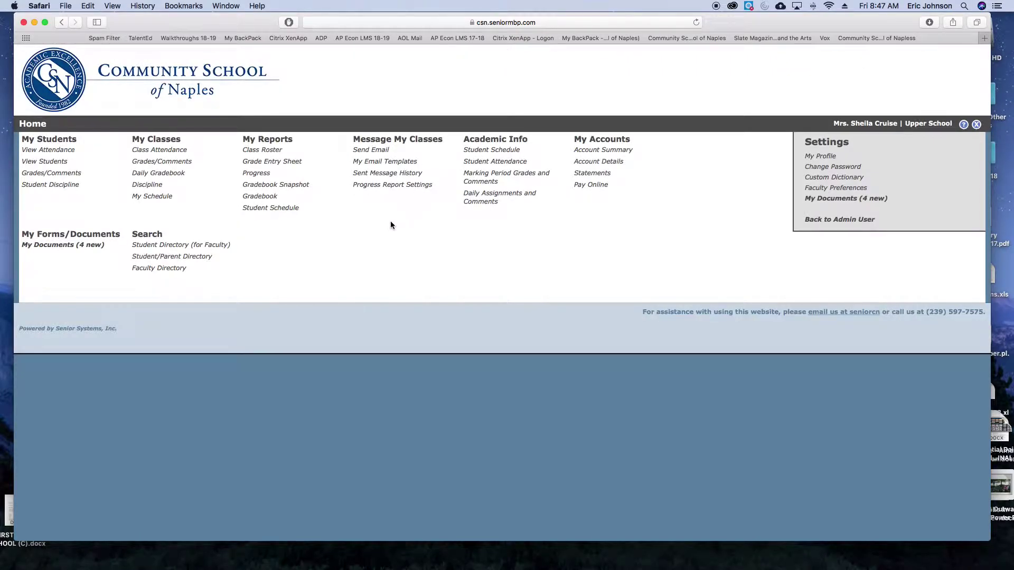